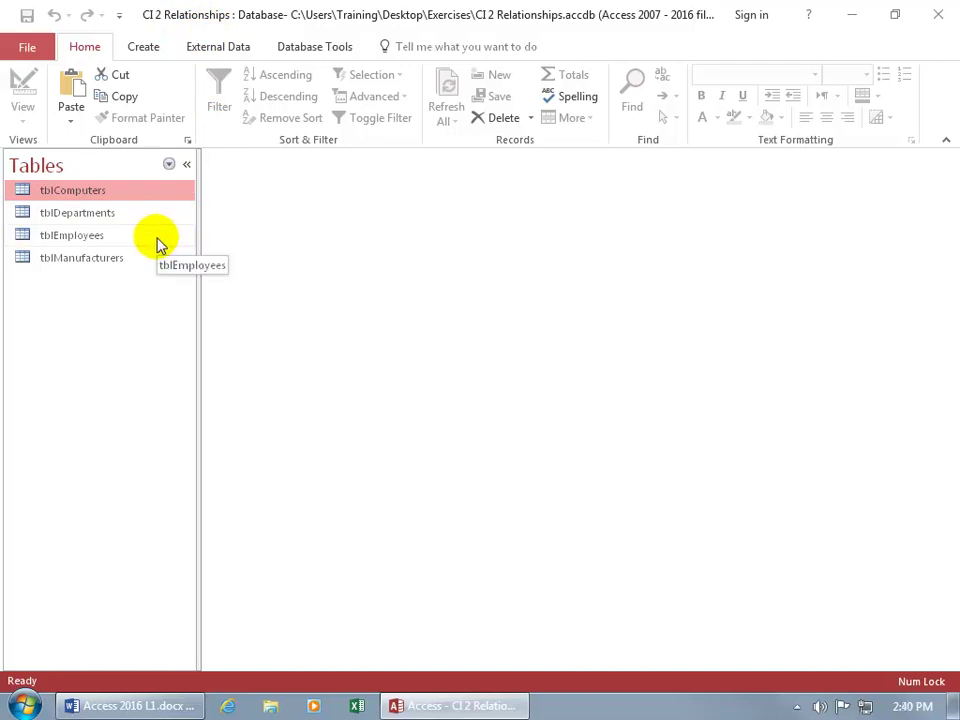
- Open tblEmployees in Datasheet View to show its 48 employee records
{"action": "double_click", "coordinate": [87, 240]}
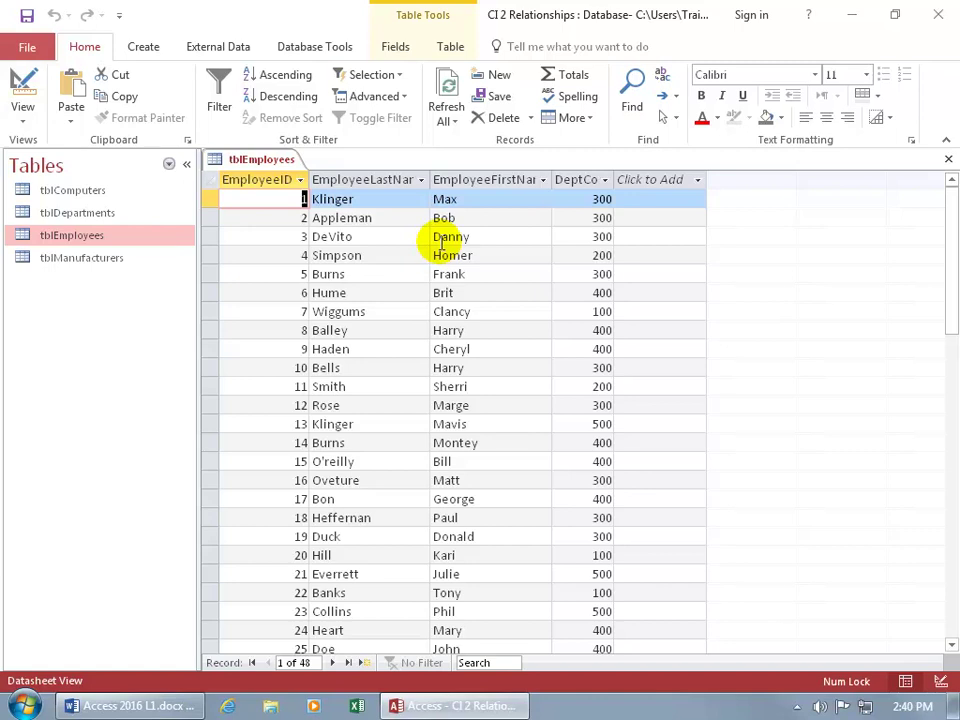
- Close the tblEmployees datasheet, copy the table and paste it as a new table
{"action": "left_click", "coordinate": [947, 160]}
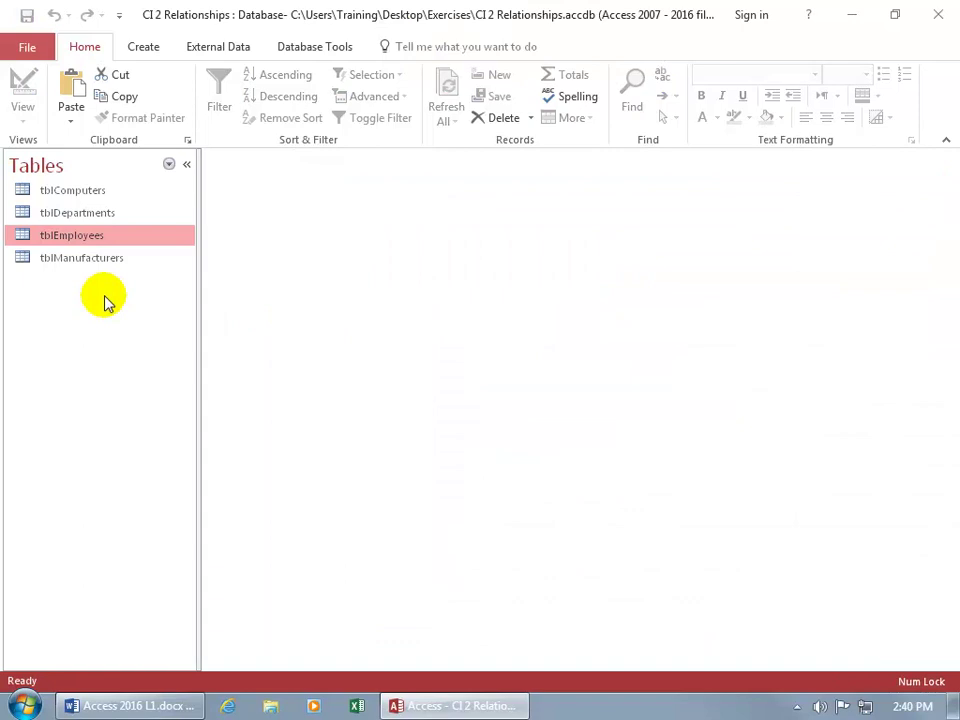
{"action": "right_click", "coordinate": [68, 234]}
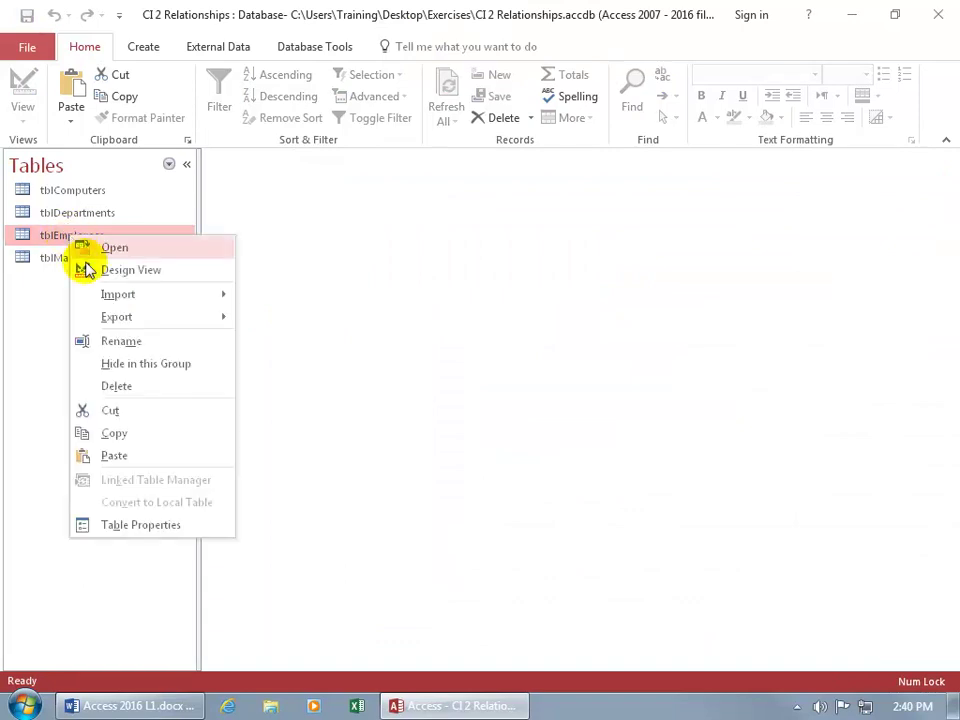
{"action": "left_click", "coordinate": [112, 436]}
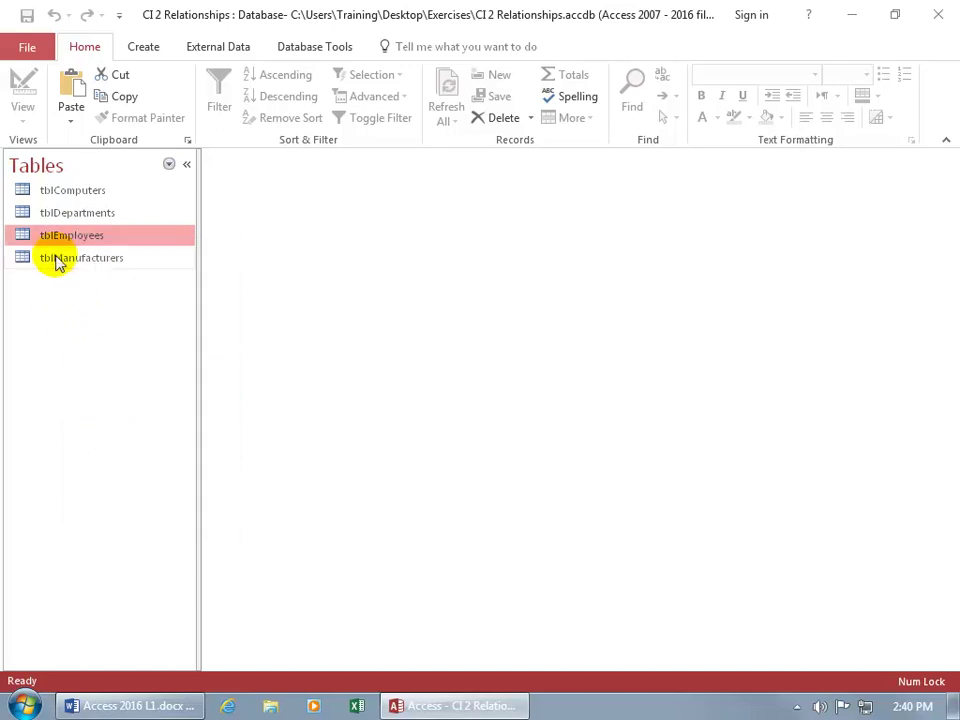
{"action": "right_click", "coordinate": [60, 212]}
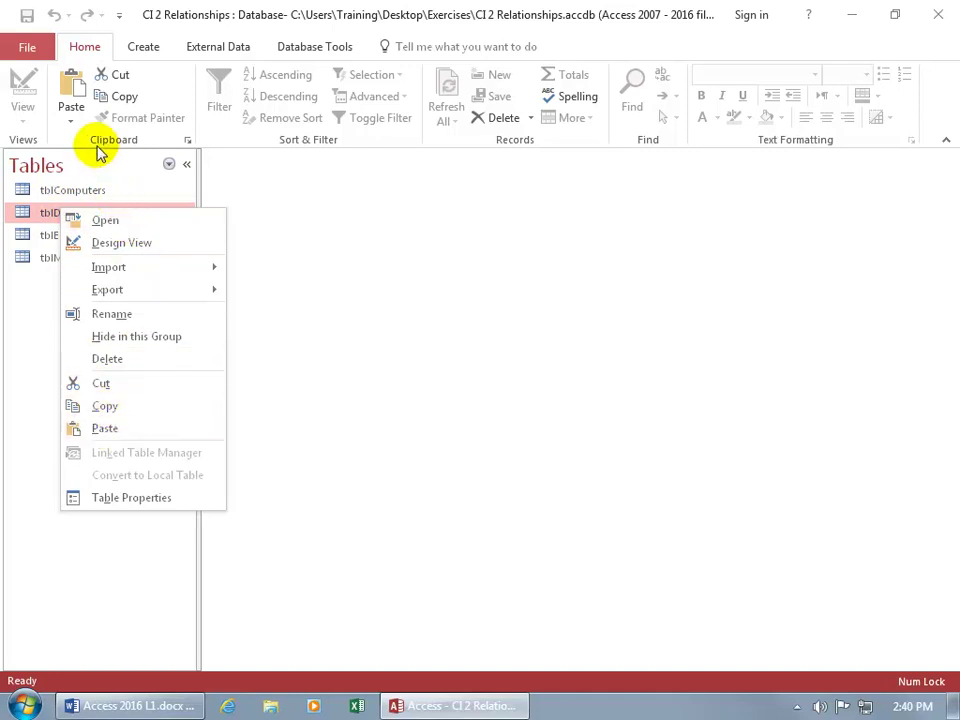
{"action": "left_click", "coordinate": [71, 88]}
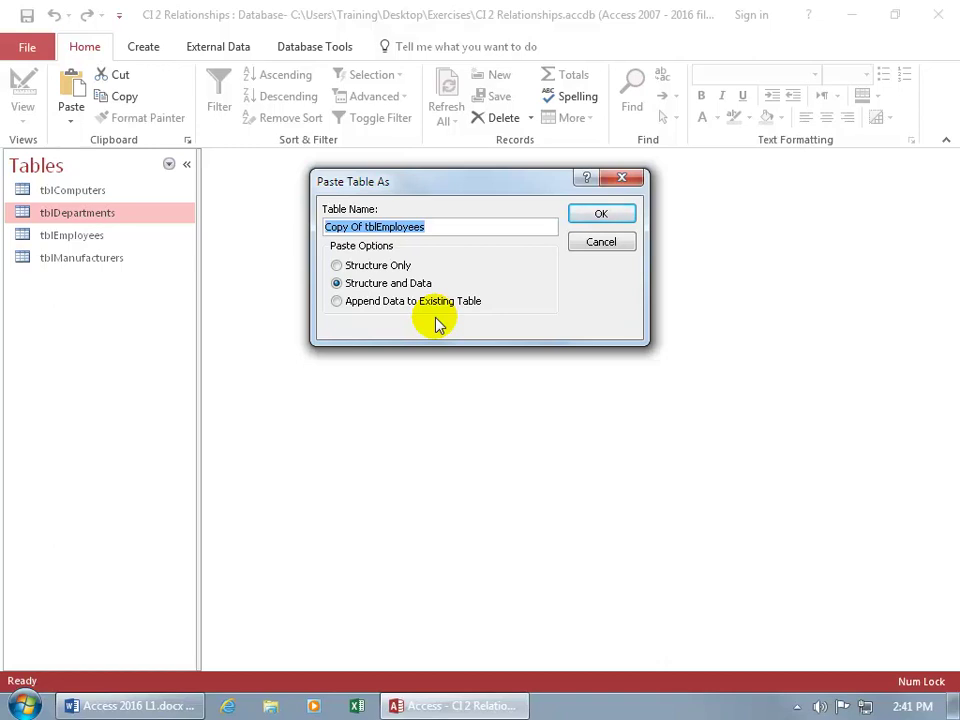
- Paste the copy as 'Copy Of tblEmployees' with Structure Only
{"action": "left_click", "coordinate": [359, 266]}
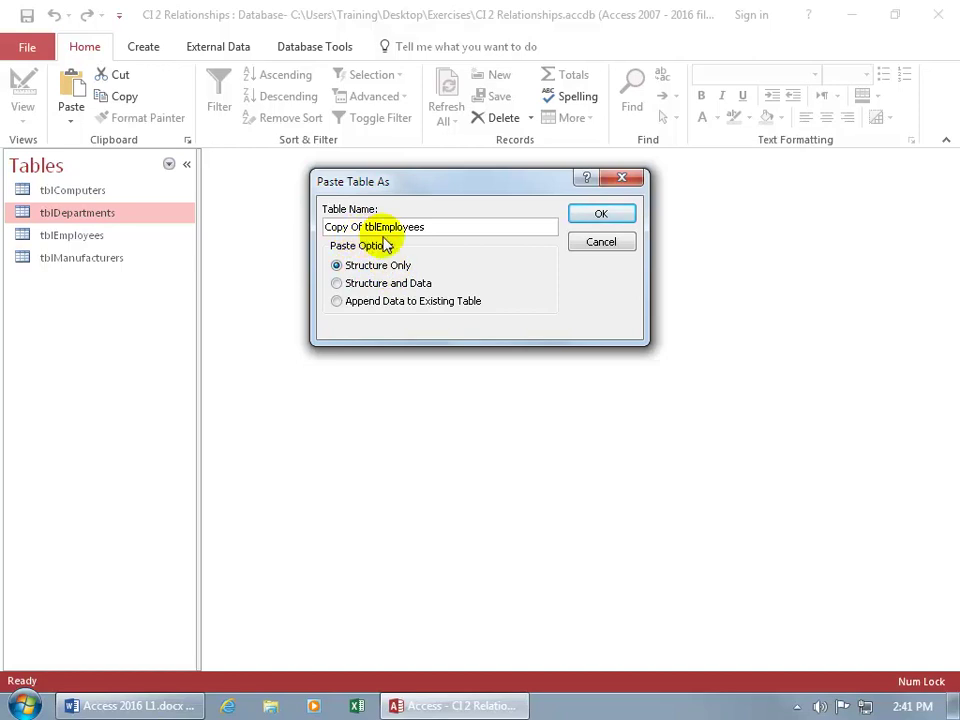
{"action": "left_click", "coordinate": [598, 216]}
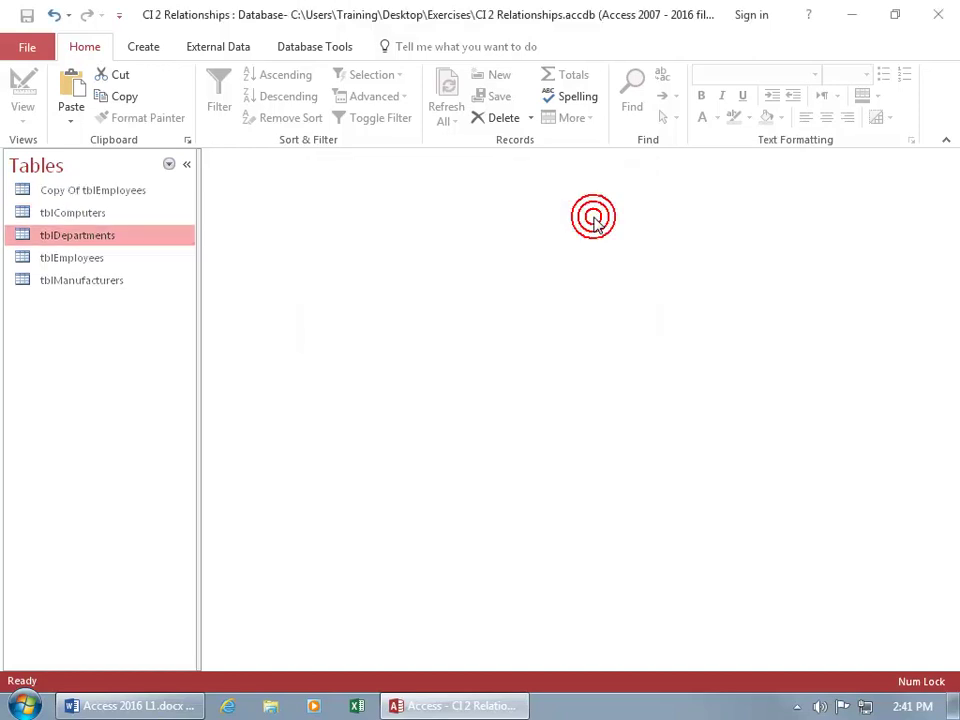
{"action": "double_click", "coordinate": [85, 192]}
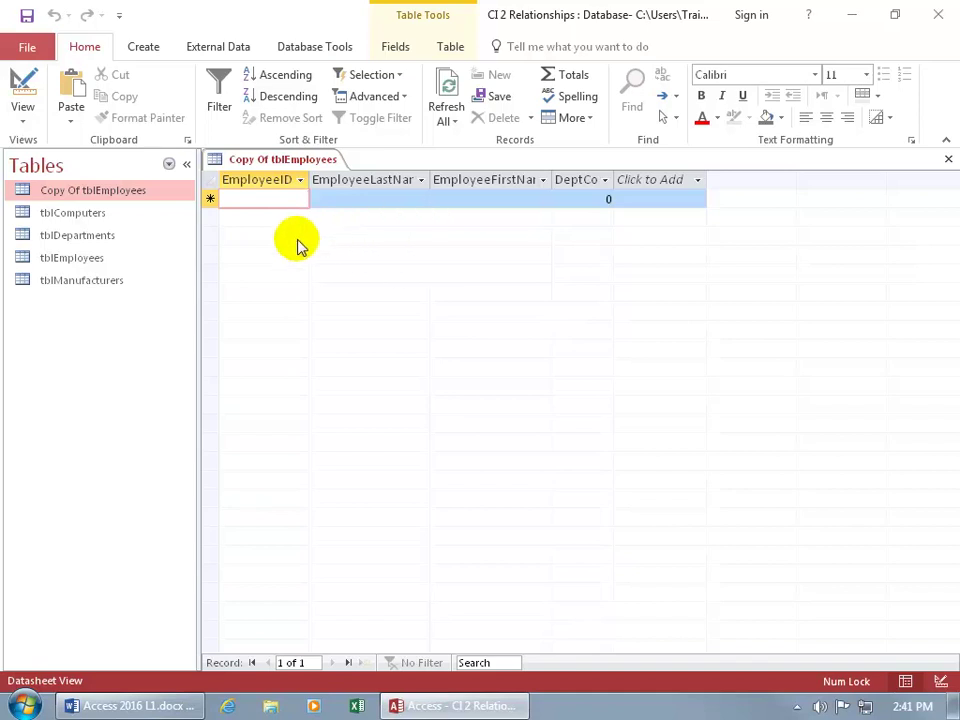
{"action": "left_click", "coordinate": [369, 198]}
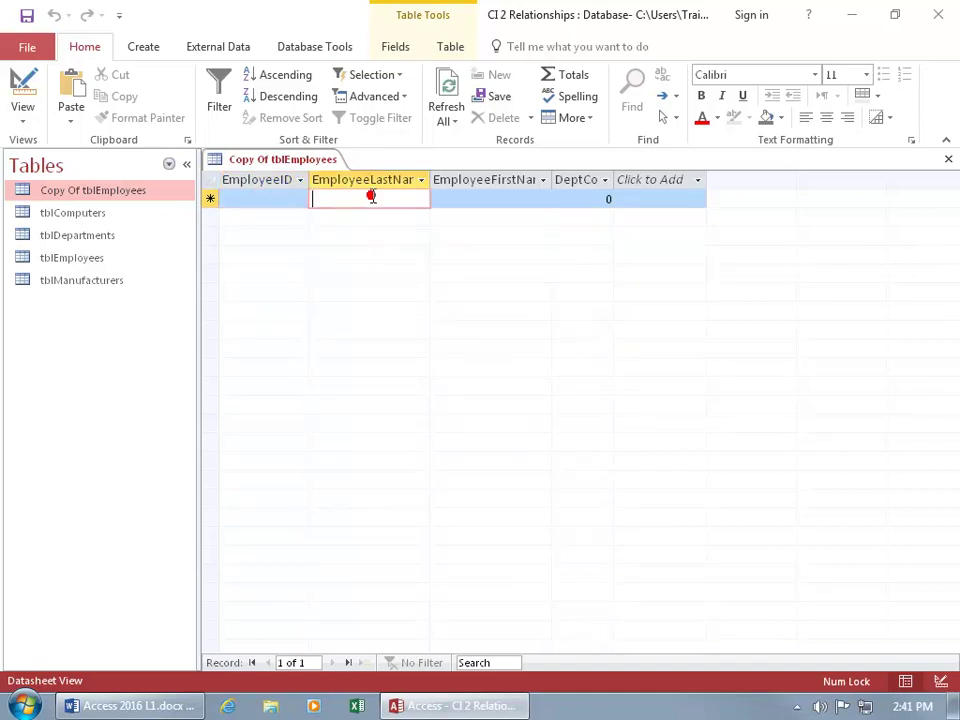
{"action": "left_click", "coordinate": [397, 50]}
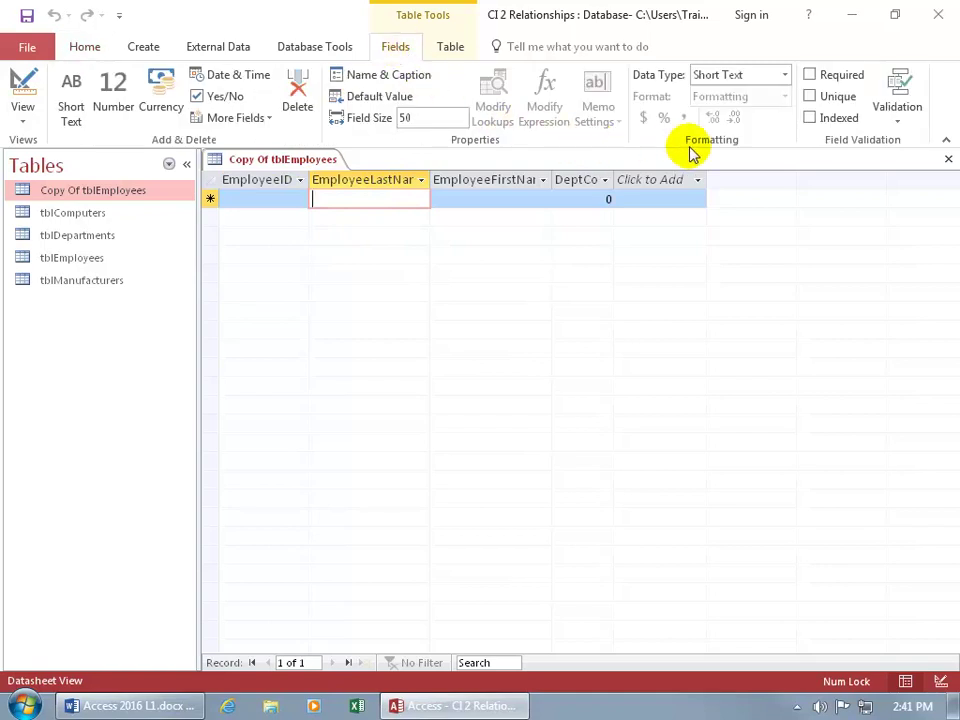
{"action": "left_click", "coordinate": [521, 197]}
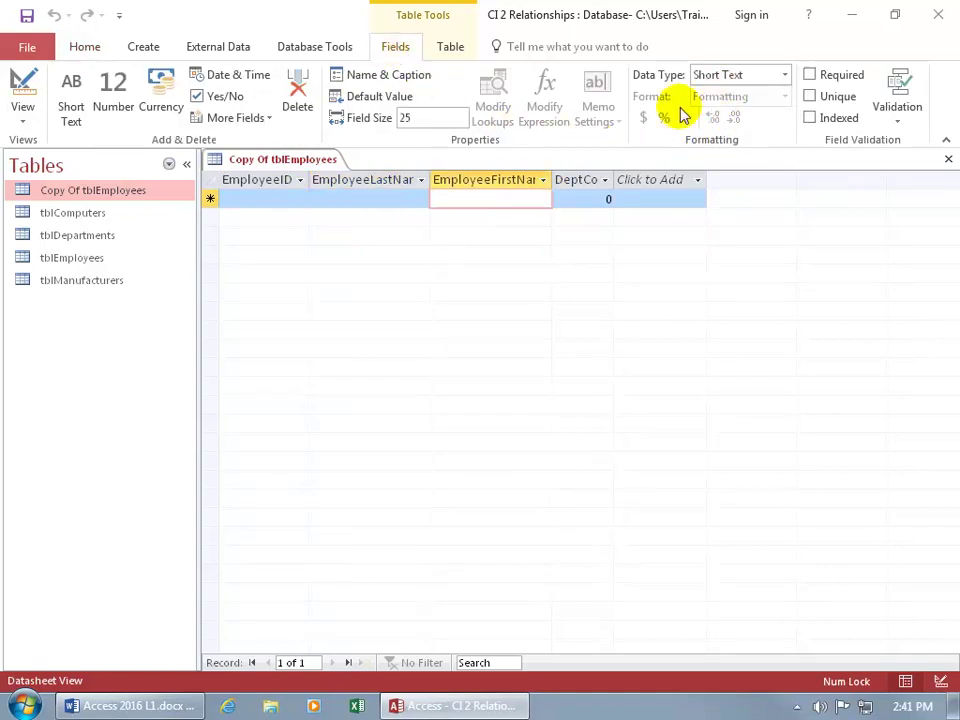
{"action": "left_click", "coordinate": [587, 198]}
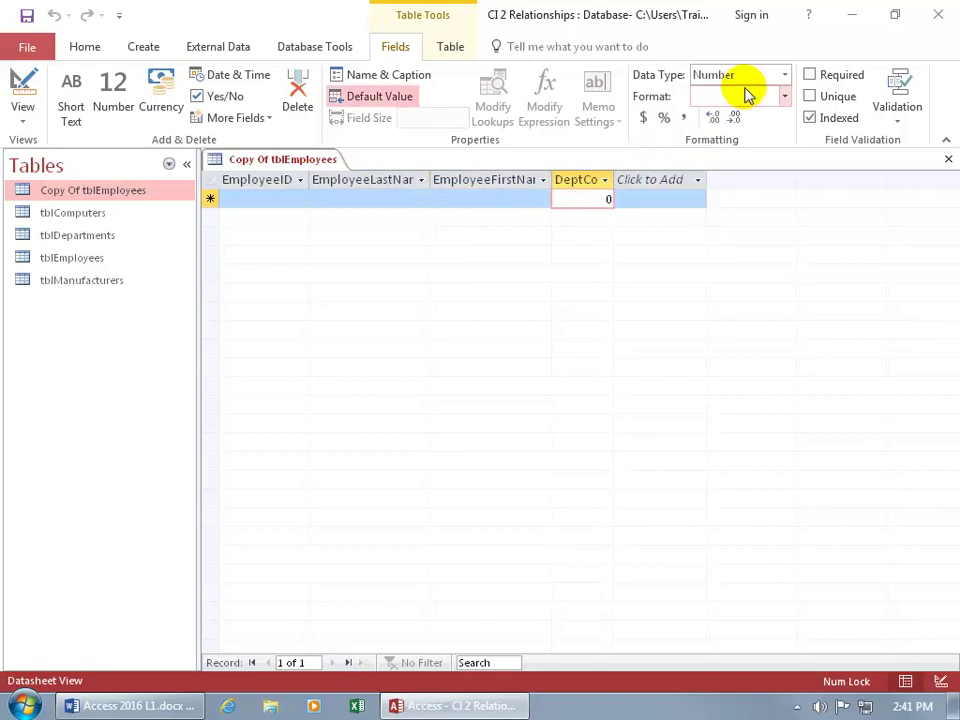
{"action": "double_click", "coordinate": [75, 258]}
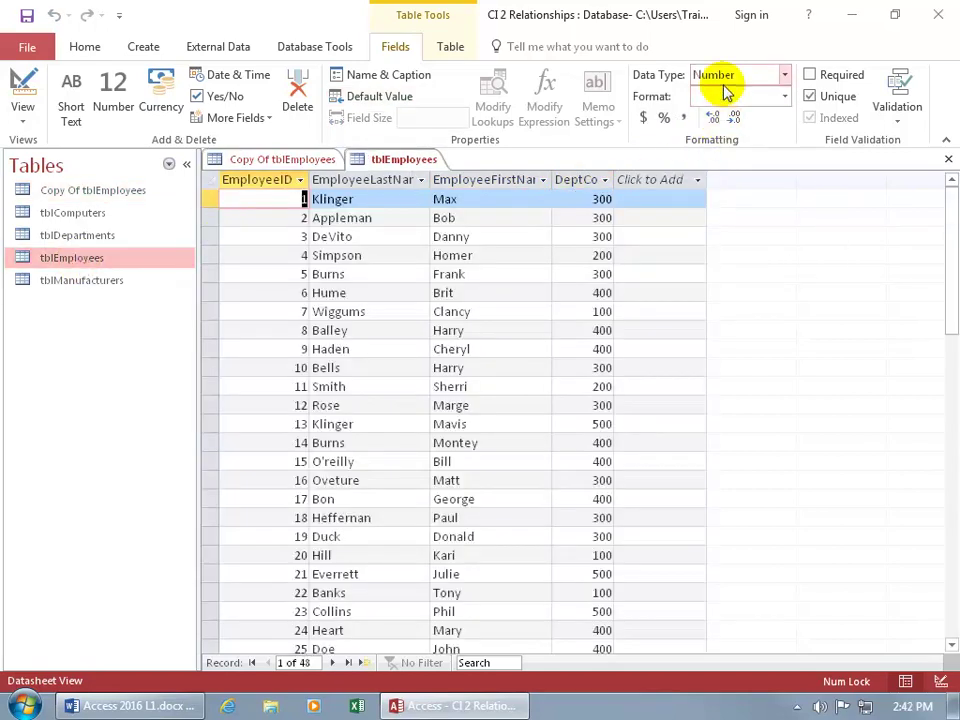
{"action": "left_click", "coordinate": [603, 198]}
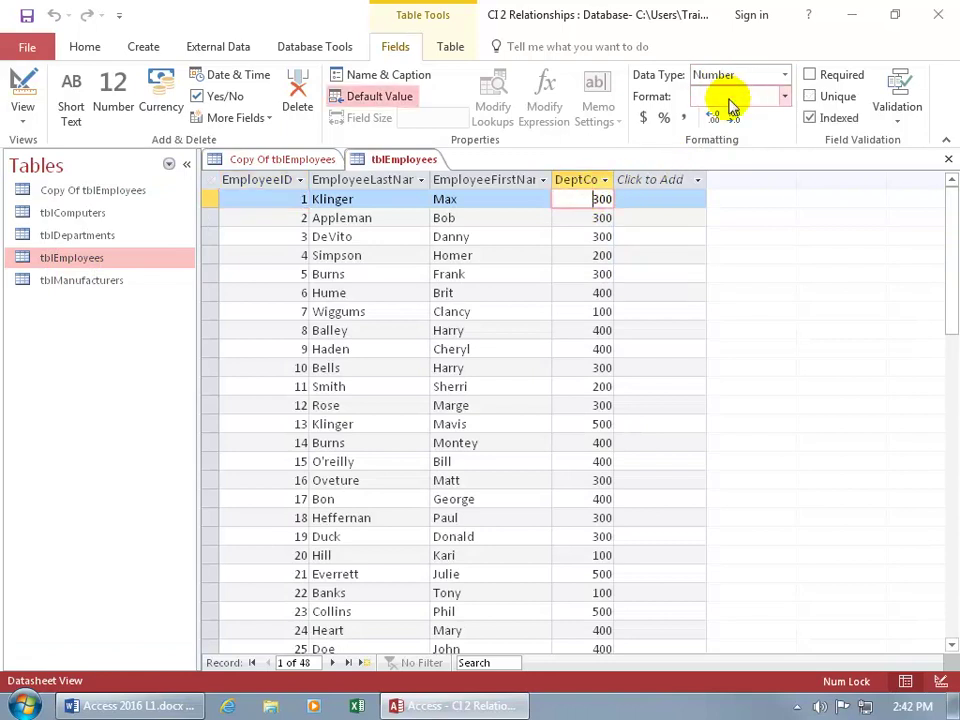
{"action": "key", "text": "shift+Tab"}
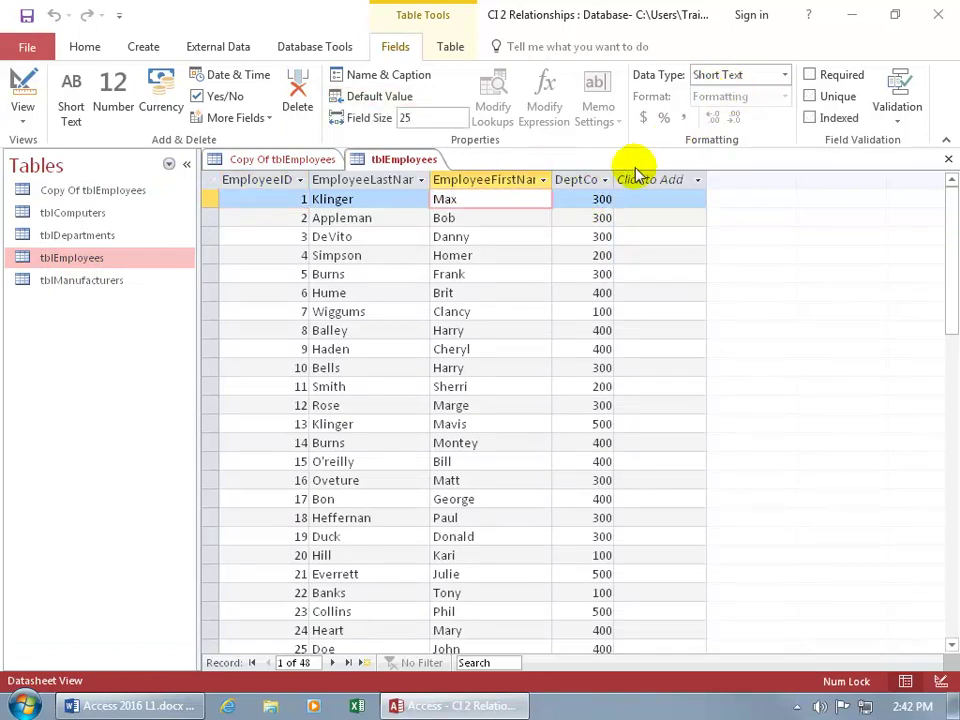
{"action": "left_click", "coordinate": [948, 159]}
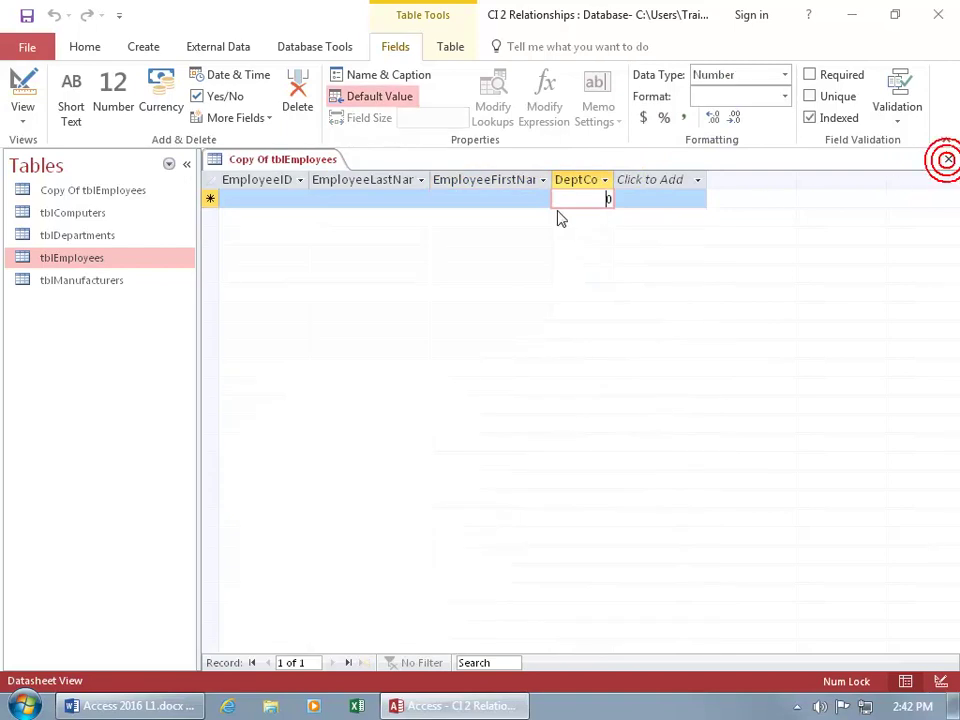
- Close the Copy Of tblEmployees datasheet and delete that table
{"action": "left_click", "coordinate": [946, 160]}
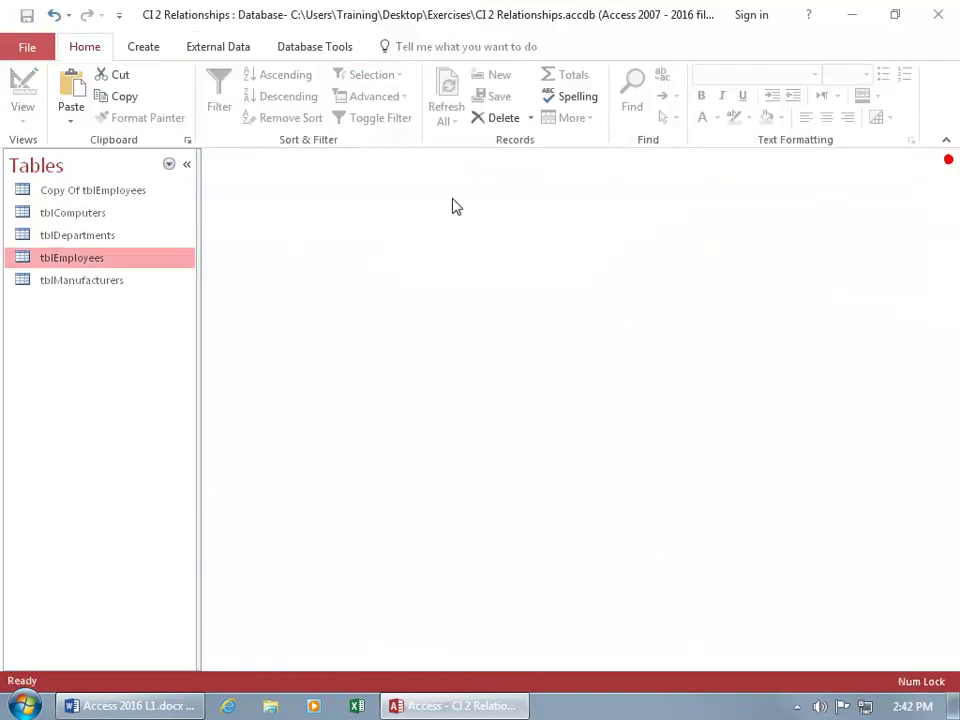
{"action": "right_click", "coordinate": [100, 191]}
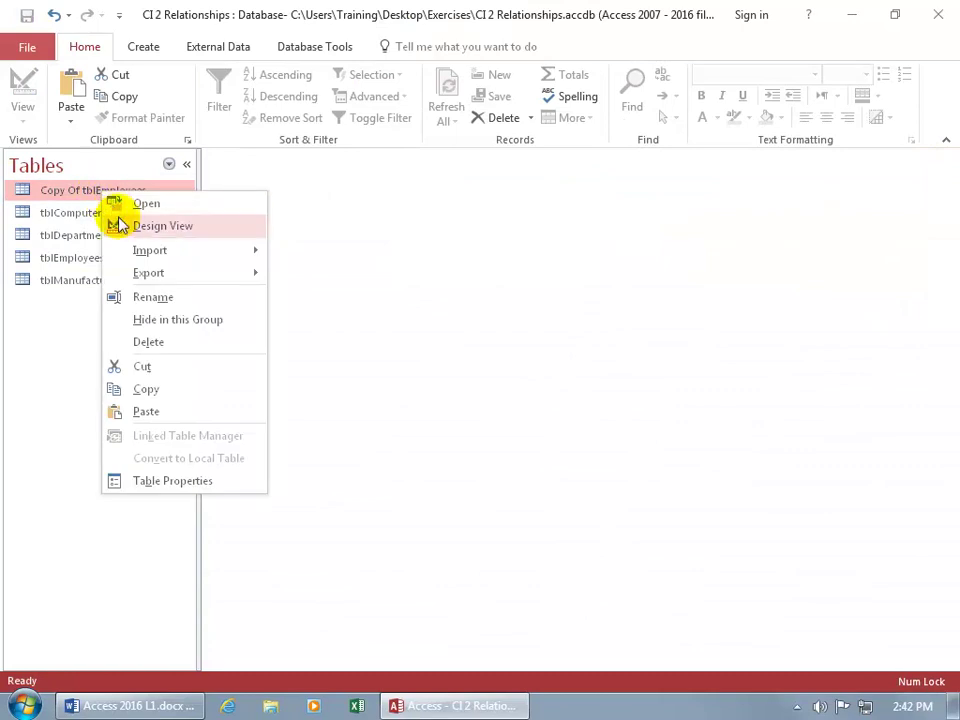
{"action": "left_click", "coordinate": [147, 341]}
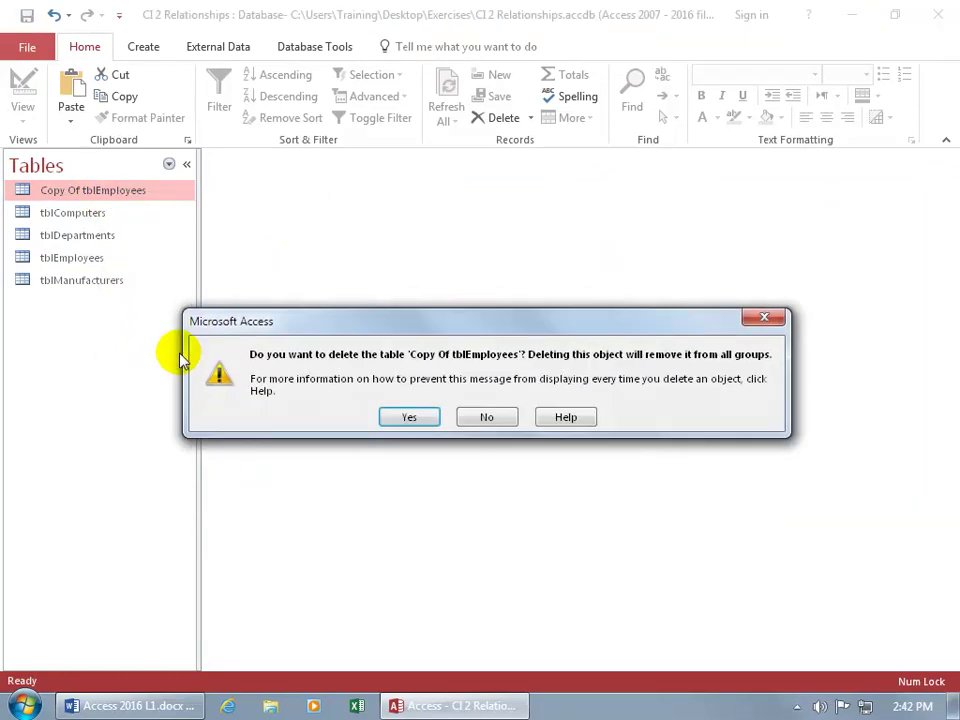
{"action": "left_click", "coordinate": [396, 417]}
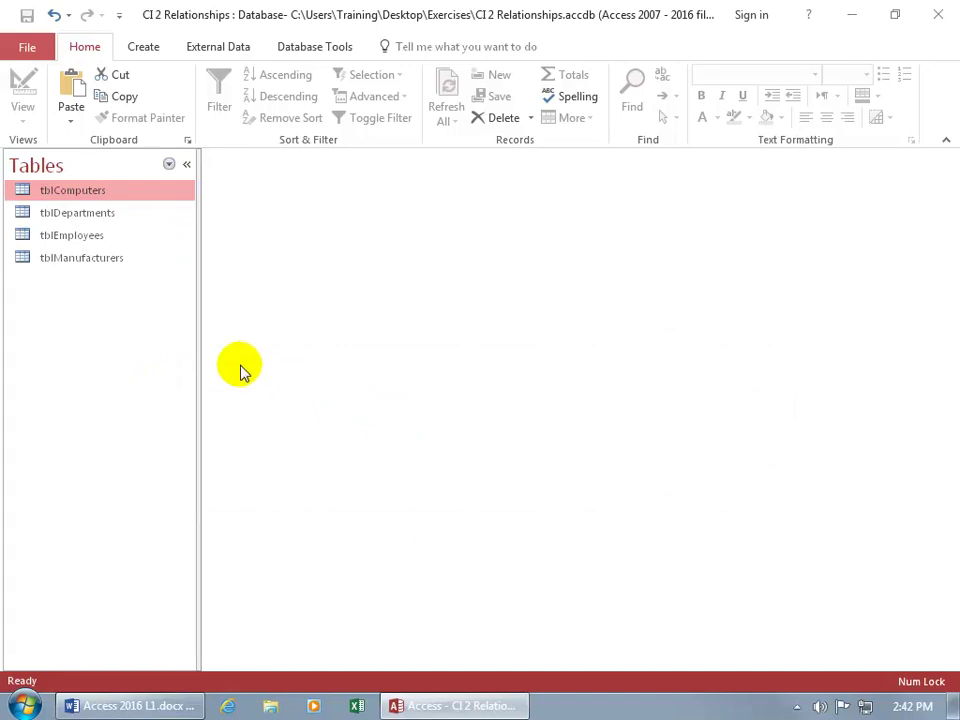
- Paste tblEmployees again as 'tblEmployees Backup' with Structure and Data
{"action": "left_click", "coordinate": [72, 92]}
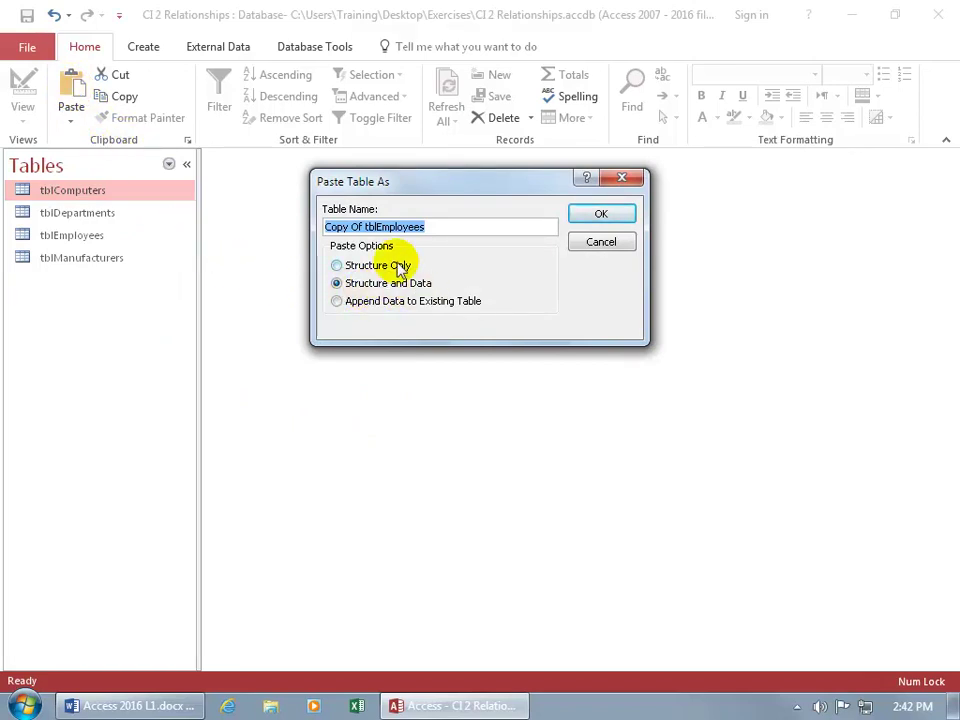
{"action": "left_click", "coordinate": [362, 227]}
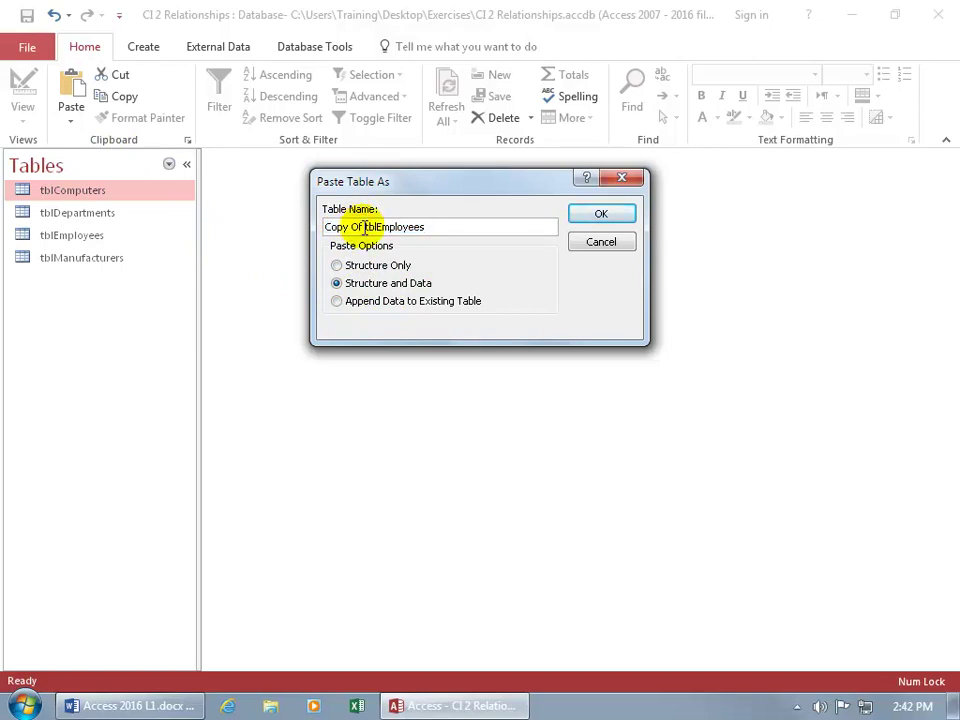
{"action": "left_click_drag", "start_coordinate": [362, 227], "coordinate": [257, 227]}
{"action": "key", "text": "Delete"}
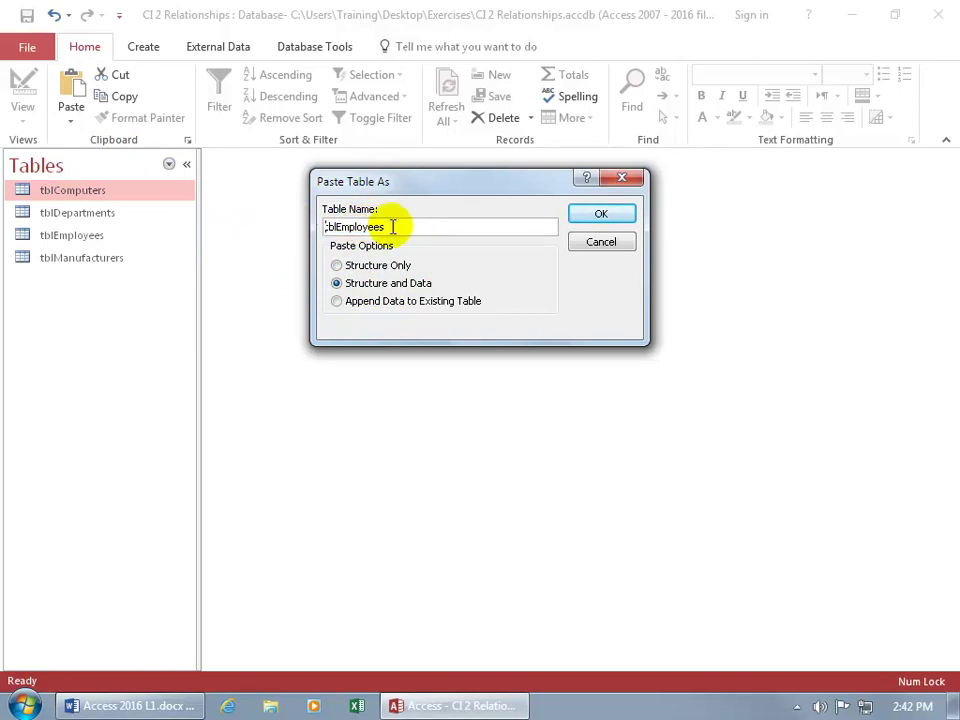
{"action": "left_click", "coordinate": [405, 227]}
{"action": "type", "text": "Back"}
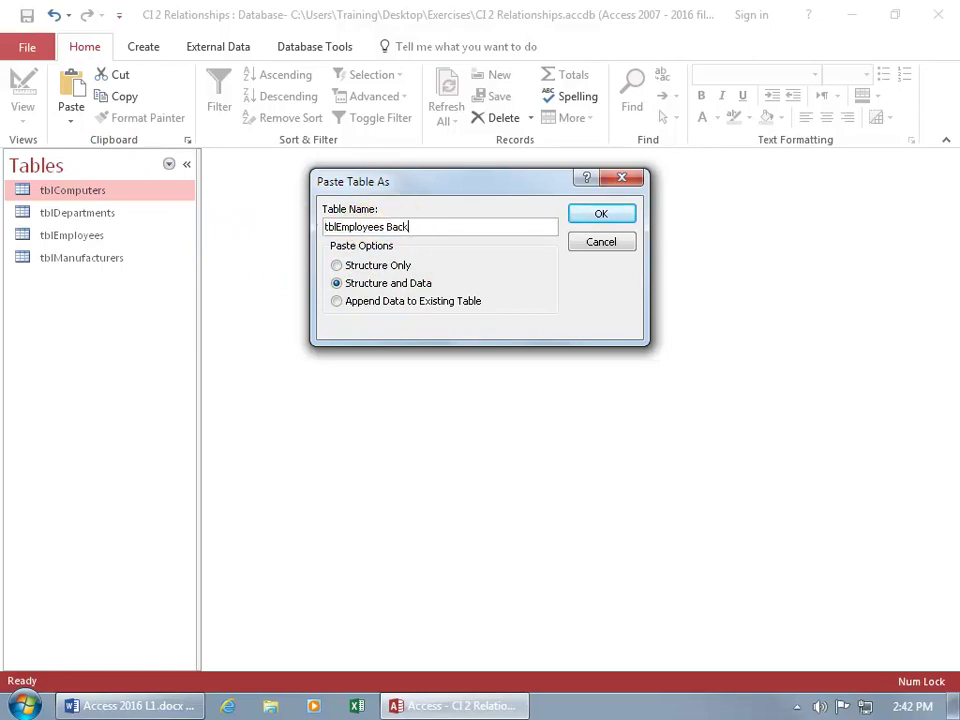
{"action": "type", "text": "up"}
{"action": "key", "text": "Return"}
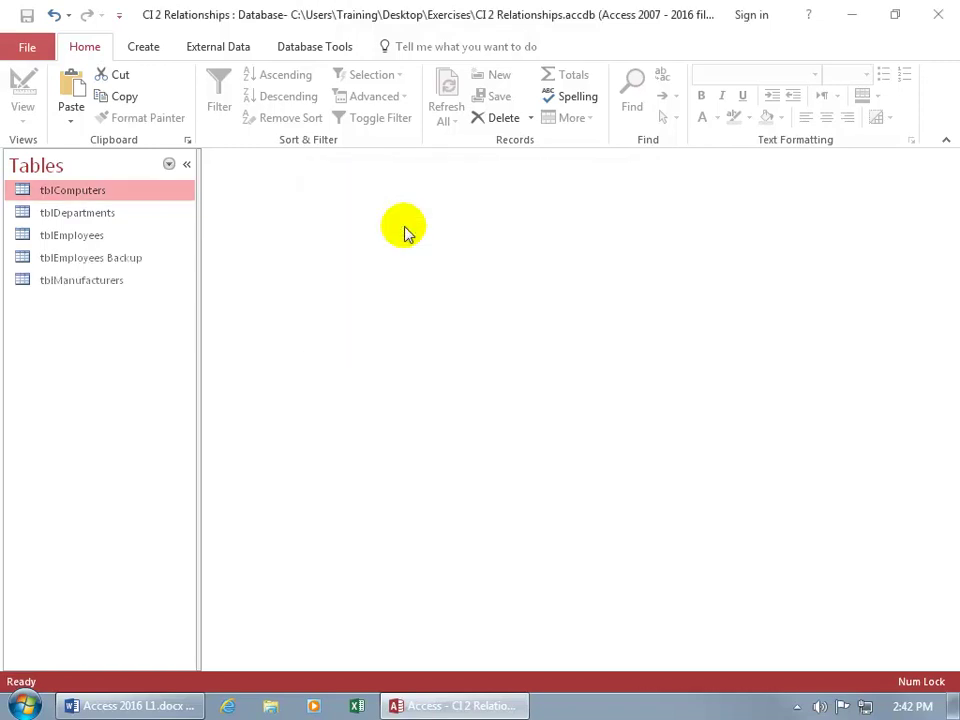
- In tblEmployees, erase record 7's last name Wiggums, then delete record 7 entirely
{"action": "double_click", "coordinate": [85, 245]}
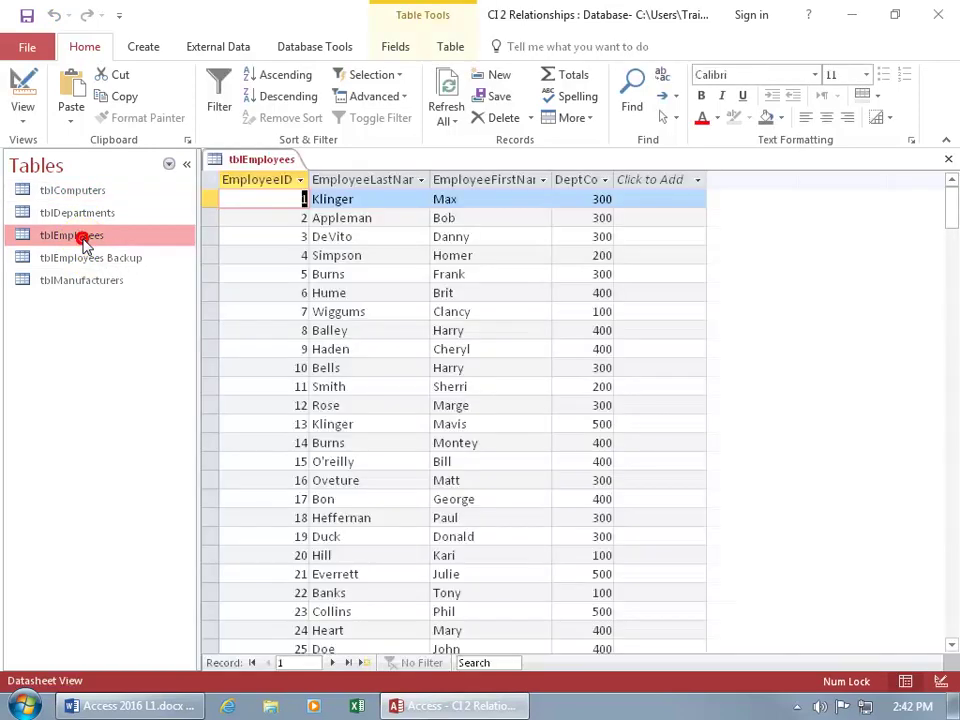
{"action": "double_click", "coordinate": [378, 312]}
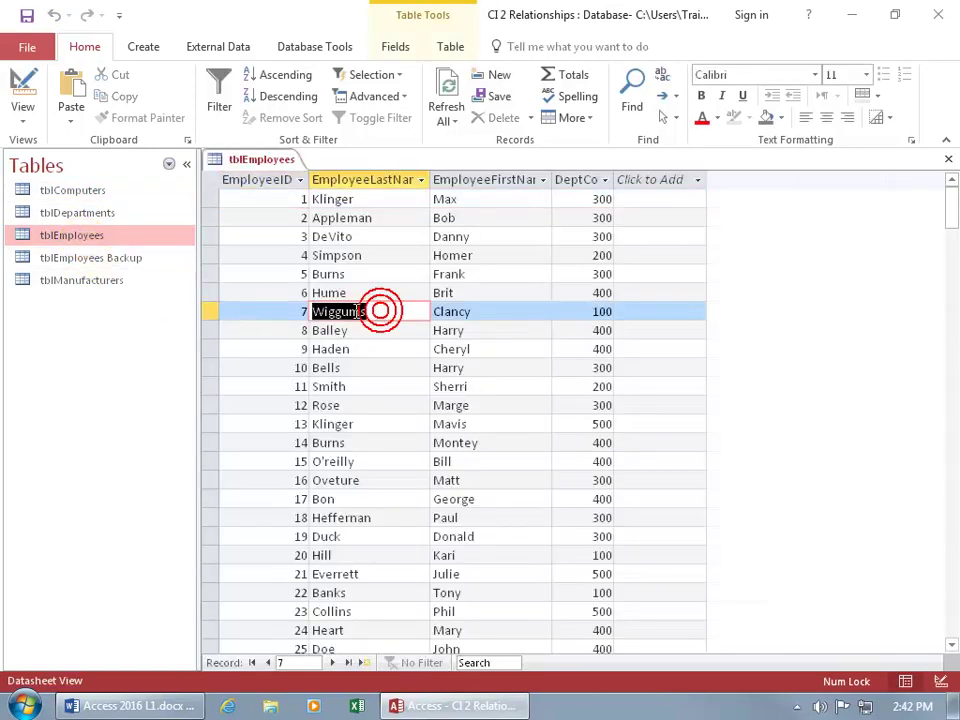
{"action": "key", "text": "BackSpace"}
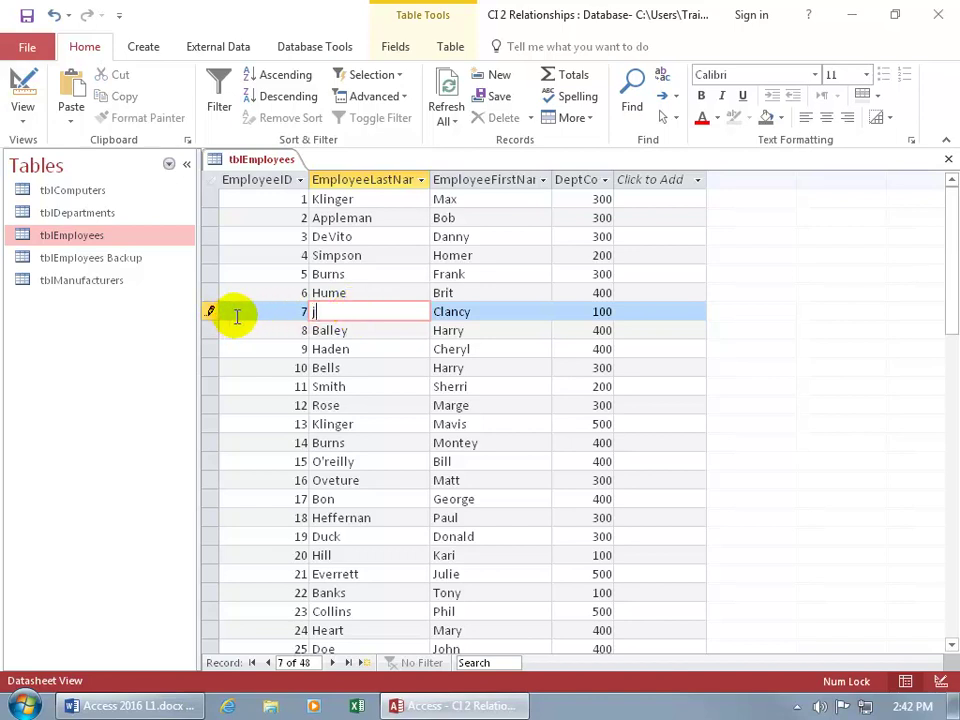
{"action": "left_click", "coordinate": [328, 330]}
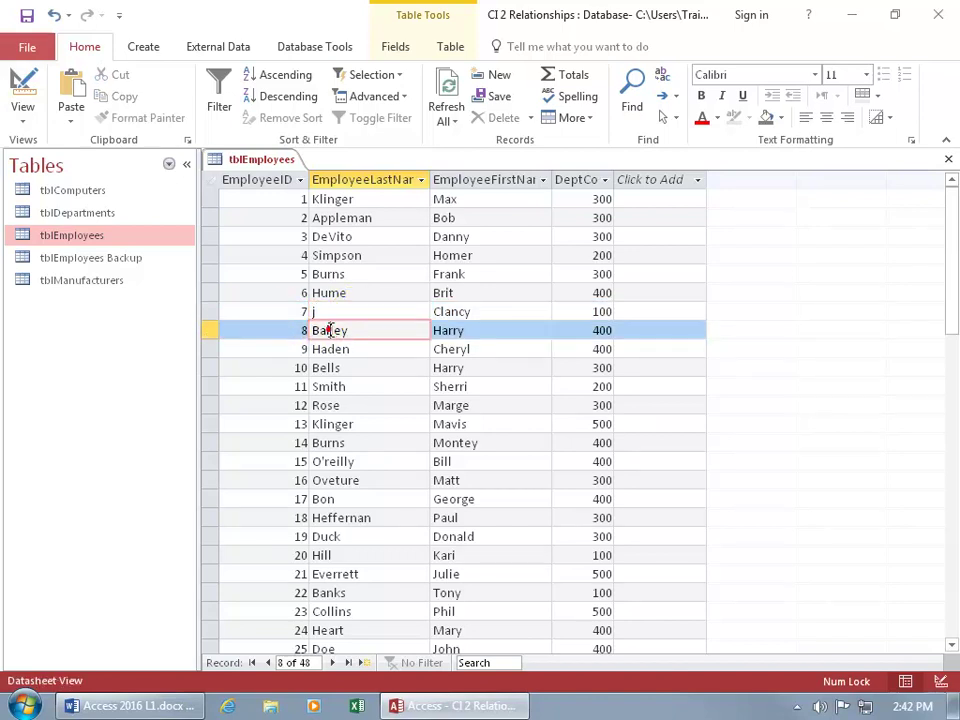
{"action": "left_click", "coordinate": [211, 311]}
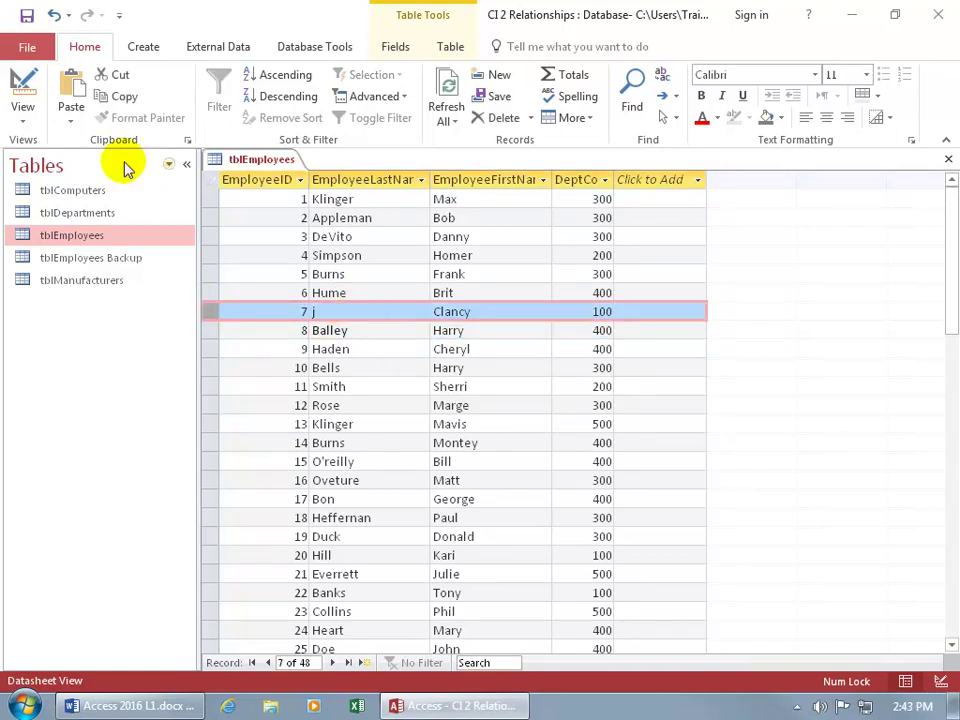
{"action": "left_click", "coordinate": [505, 122]}
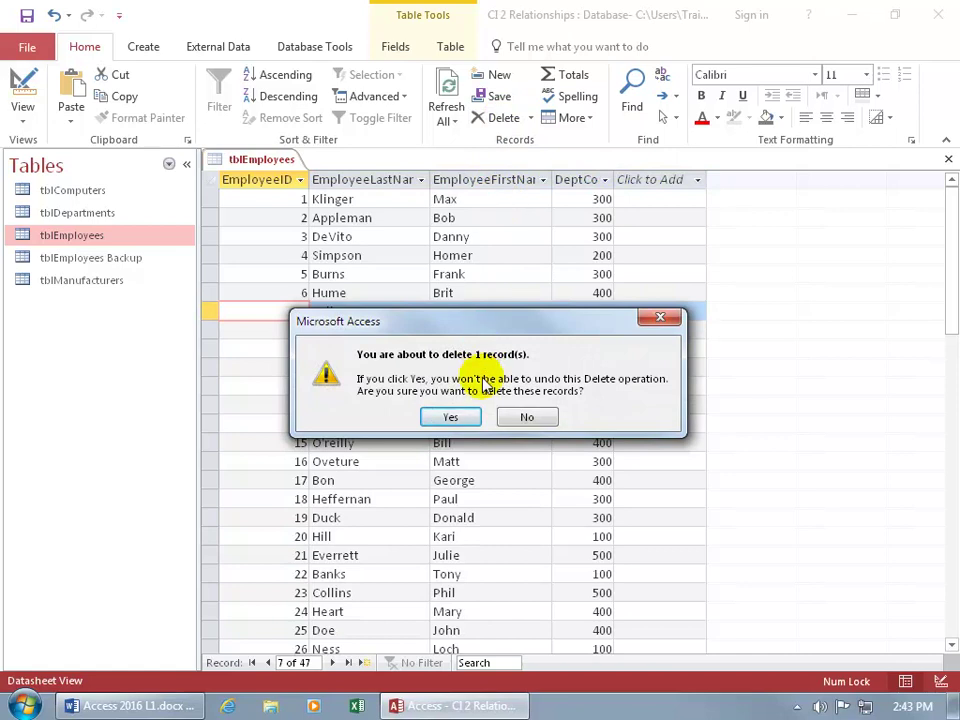
{"action": "left_click", "coordinate": [450, 416]}
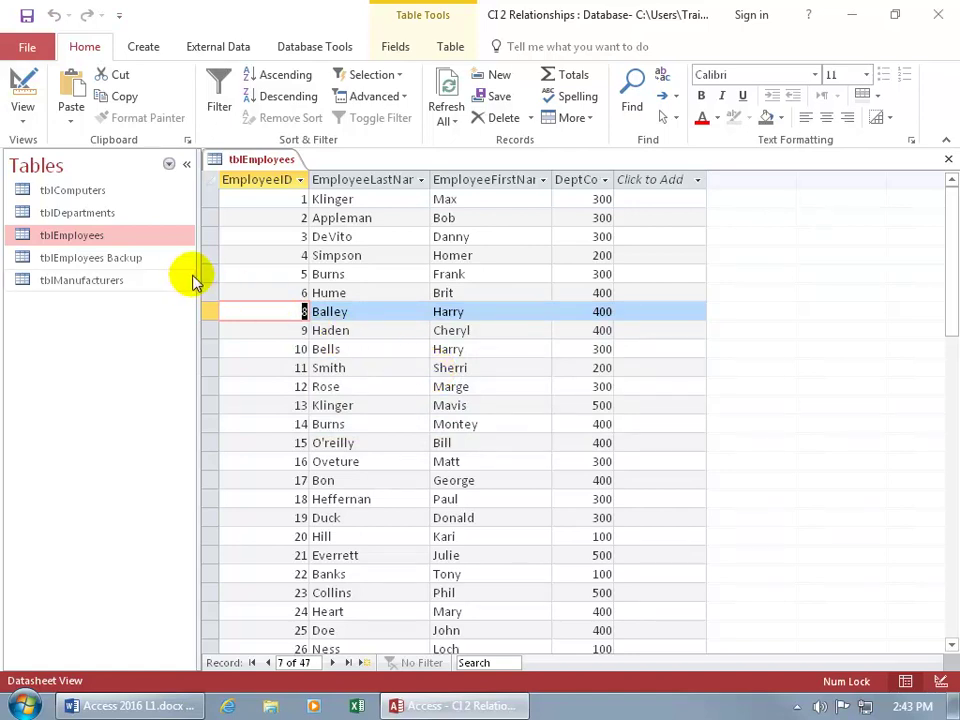
- Delete the tblEmployees table, then check tblEmployees Backup still holds all 48 records
{"action": "left_click", "coordinate": [946, 159]}
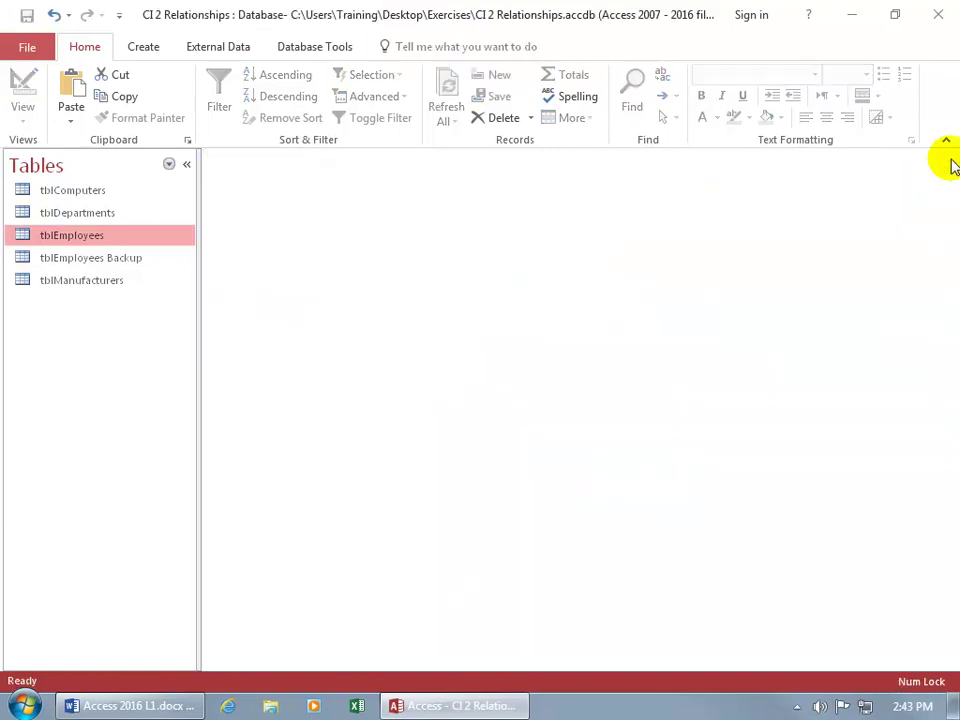
{"action": "right_click", "coordinate": [82, 235]}
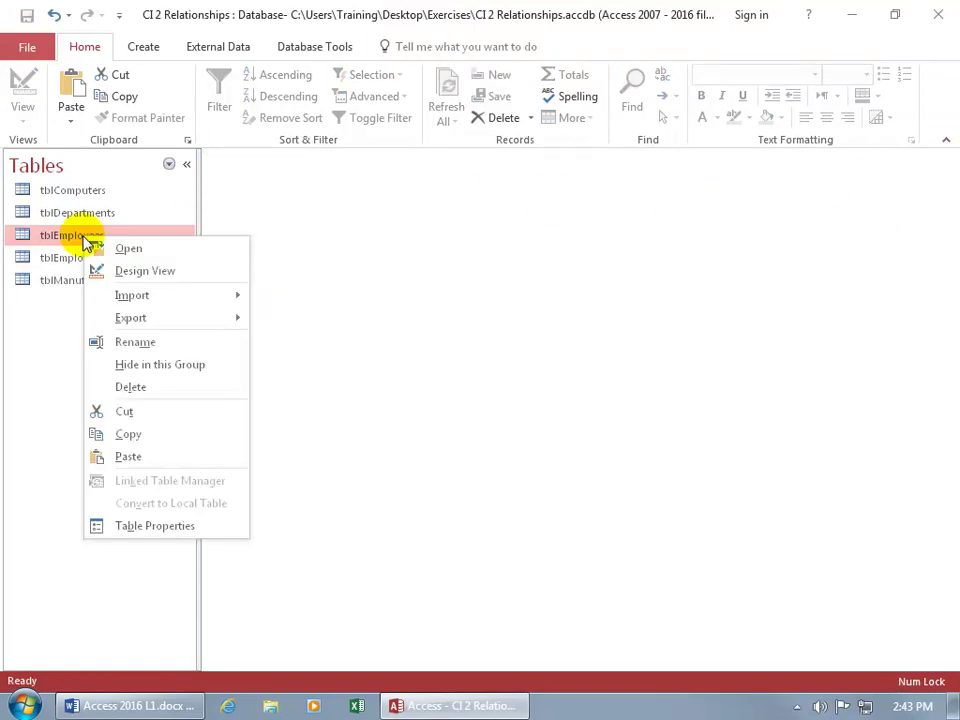
{"action": "left_click", "coordinate": [146, 388]}
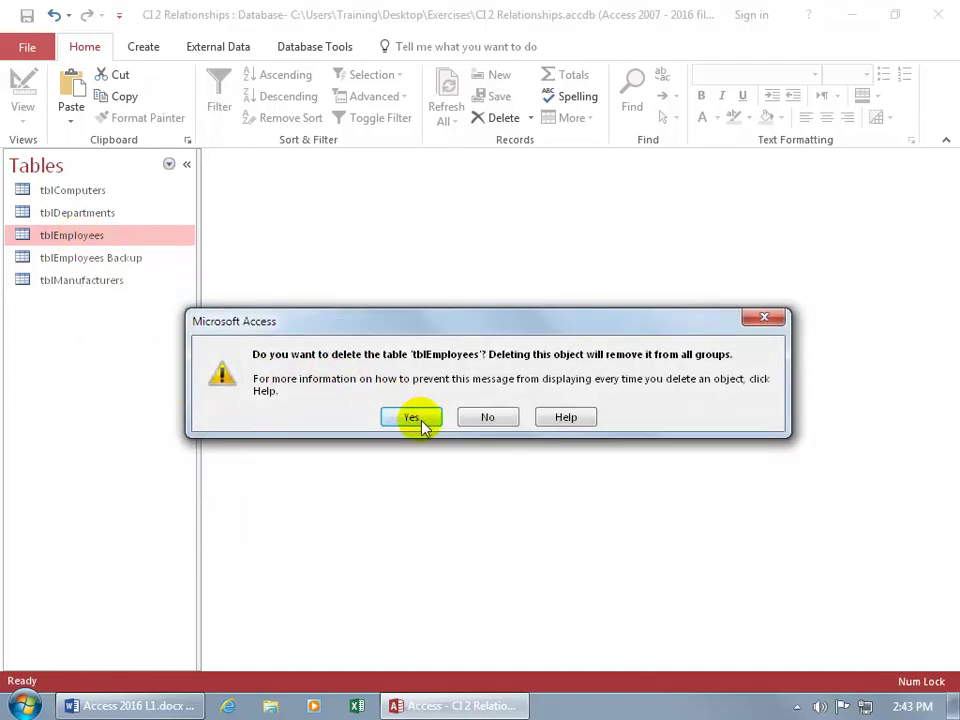
{"action": "left_click", "coordinate": [419, 420]}
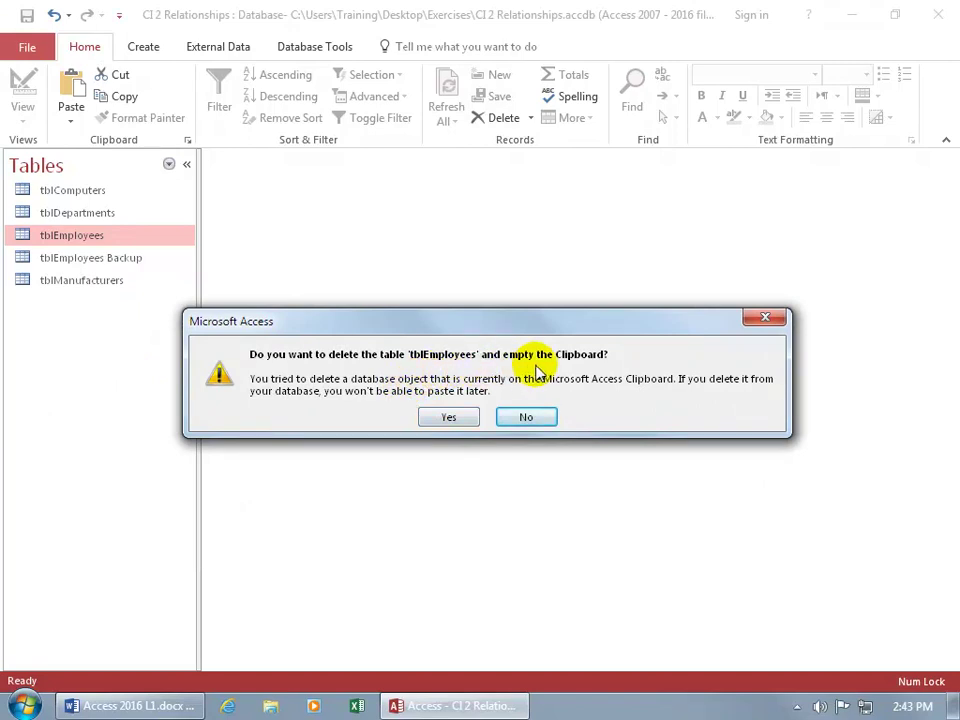
{"action": "left_click", "coordinate": [449, 417]}
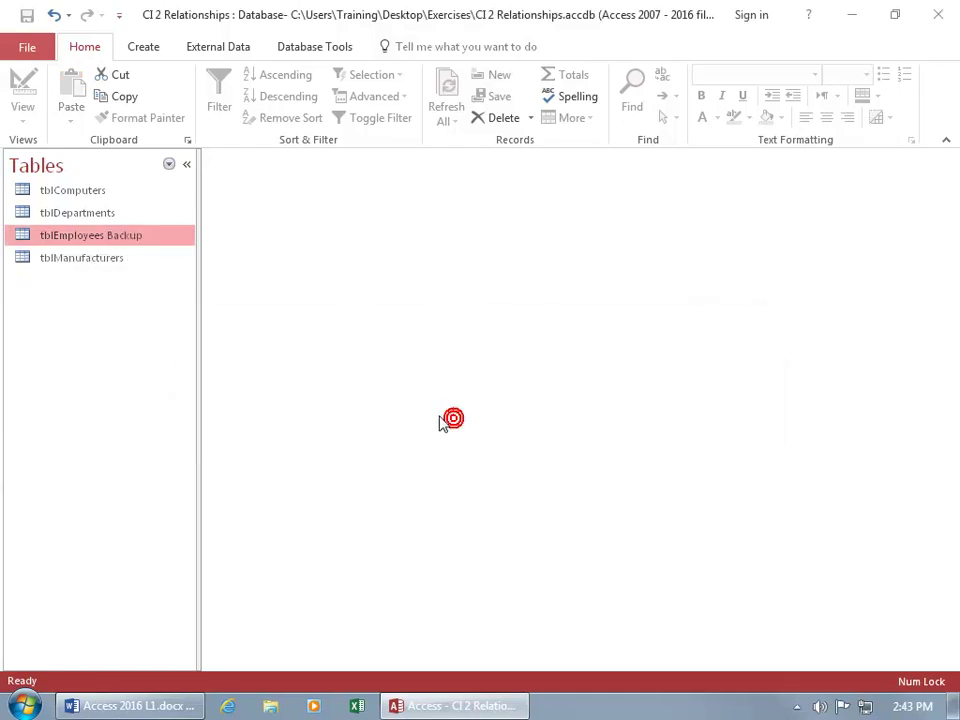
{"action": "double_click", "coordinate": [84, 240]}
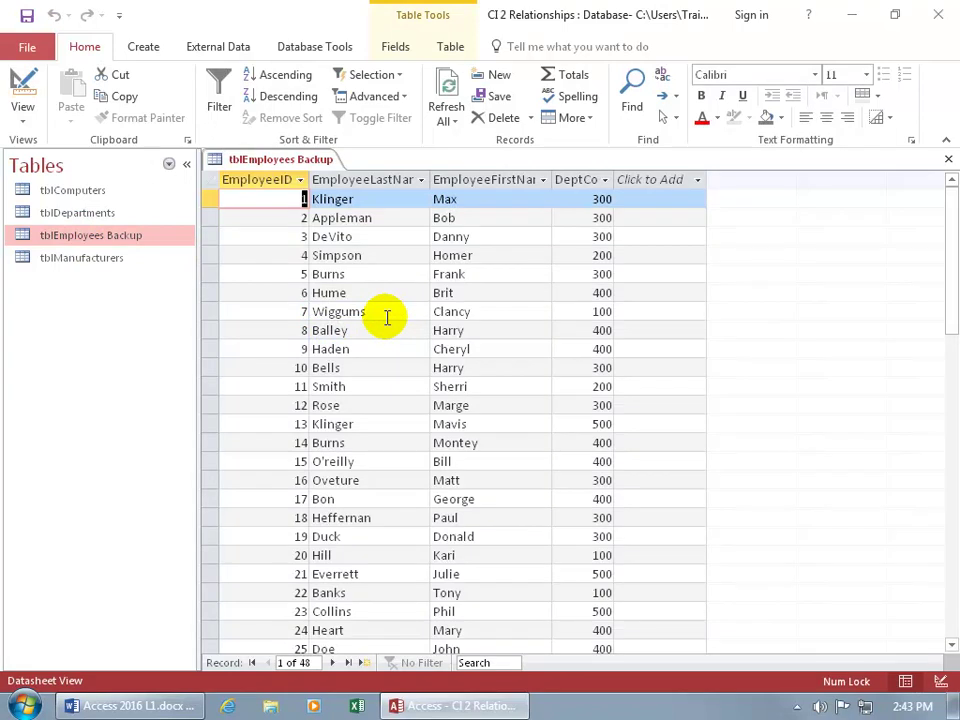
{"action": "left_click", "coordinate": [947, 159]}
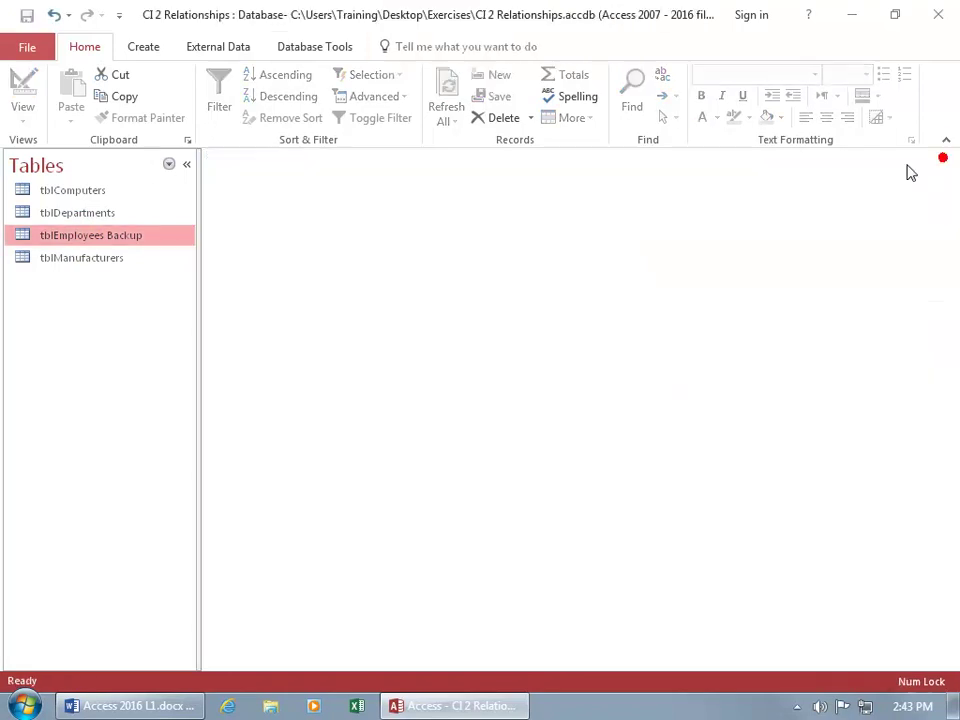
- Rename tblEmployees Backup to tblEmployees by removing ' Backup' from its name
{"action": "right_click", "coordinate": [124, 240]}
{"action": "left_click", "coordinate": [166, 345]}
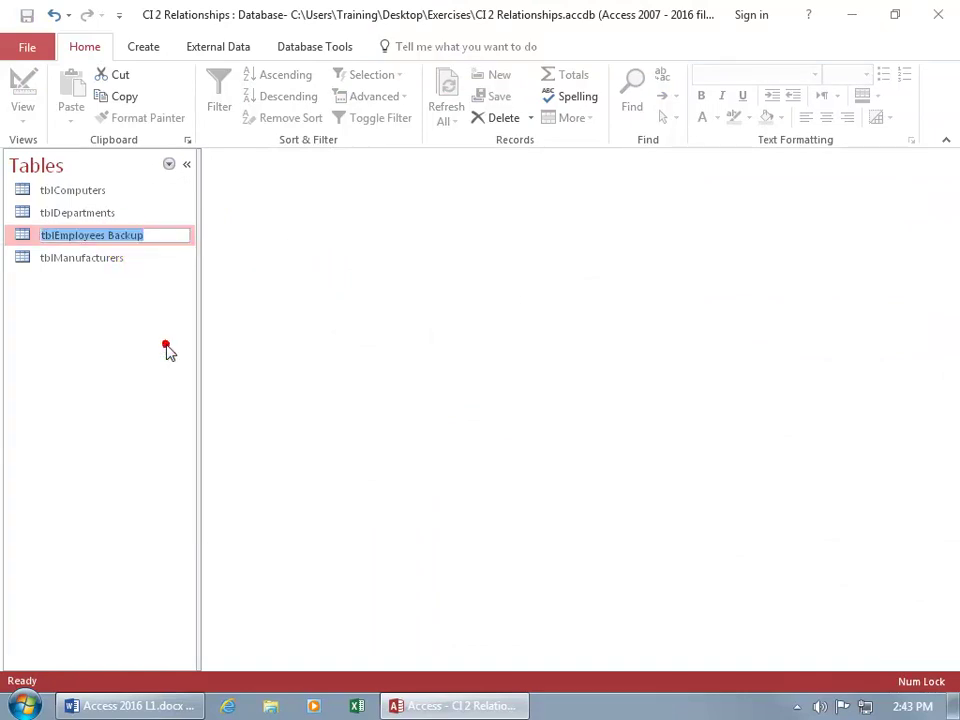
{"action": "left_click", "coordinate": [156, 236]}
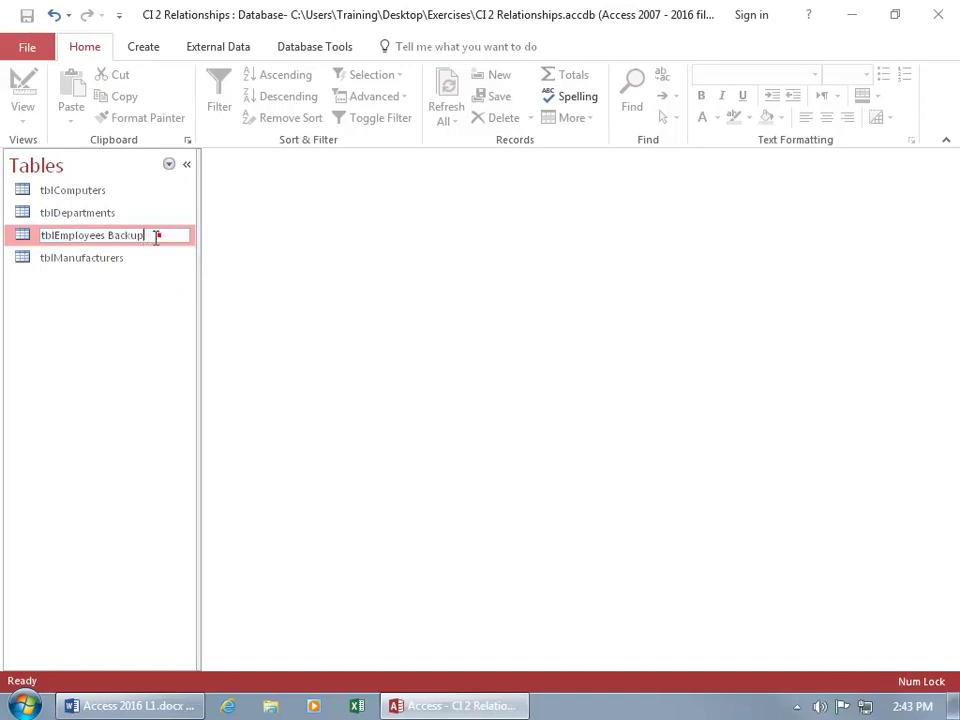
{"action": "left_click_drag", "start_coordinate": [156, 236], "coordinate": [106, 238]}
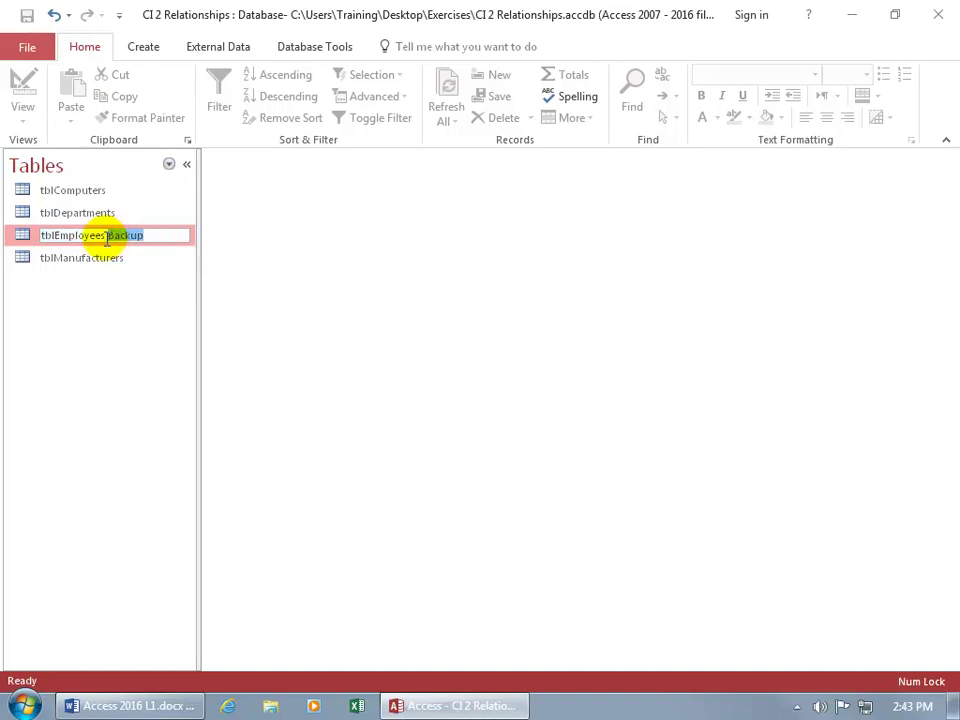
{"action": "key", "text": "BackSpace"}
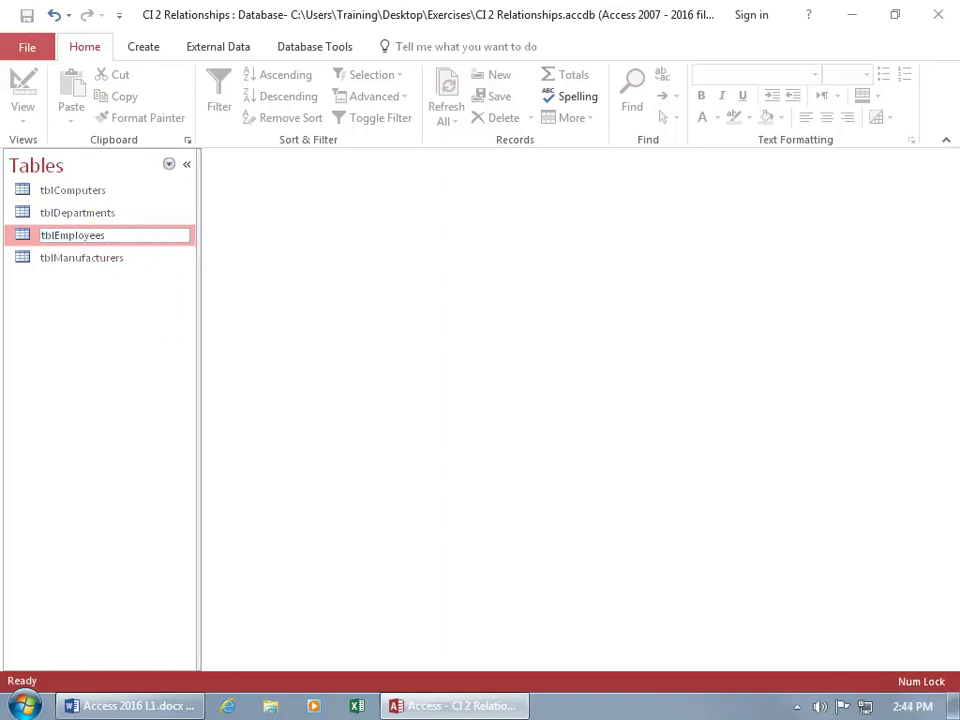
{"action": "key", "text": "Return"}
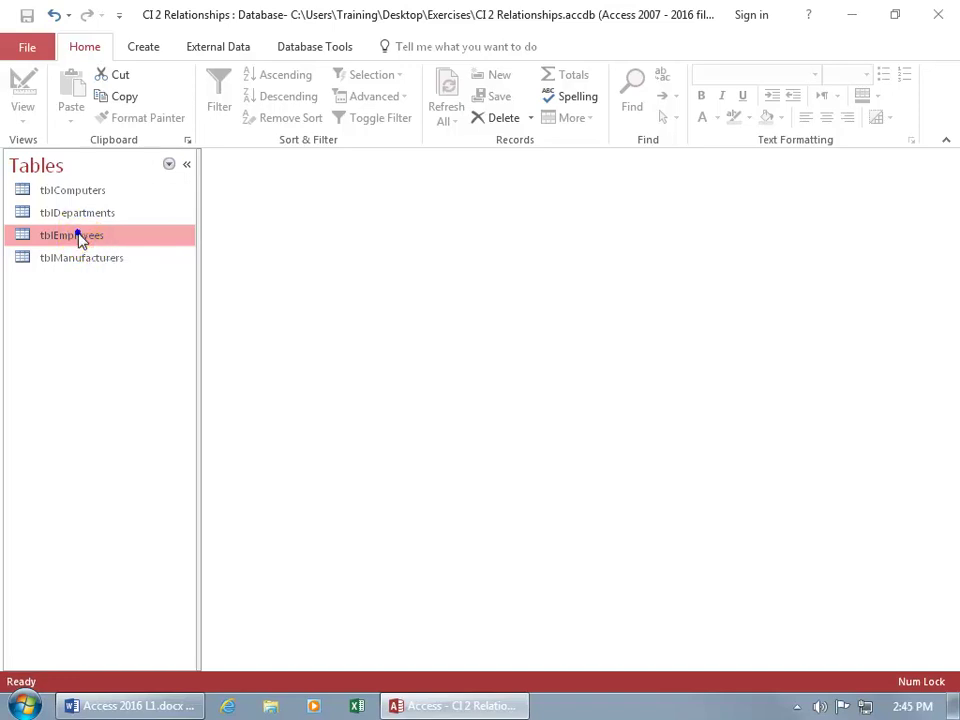
- Copy tblEmployees to the clipboard, cancelling the Paste Table As preview
{"action": "right_click", "coordinate": [78, 234]}
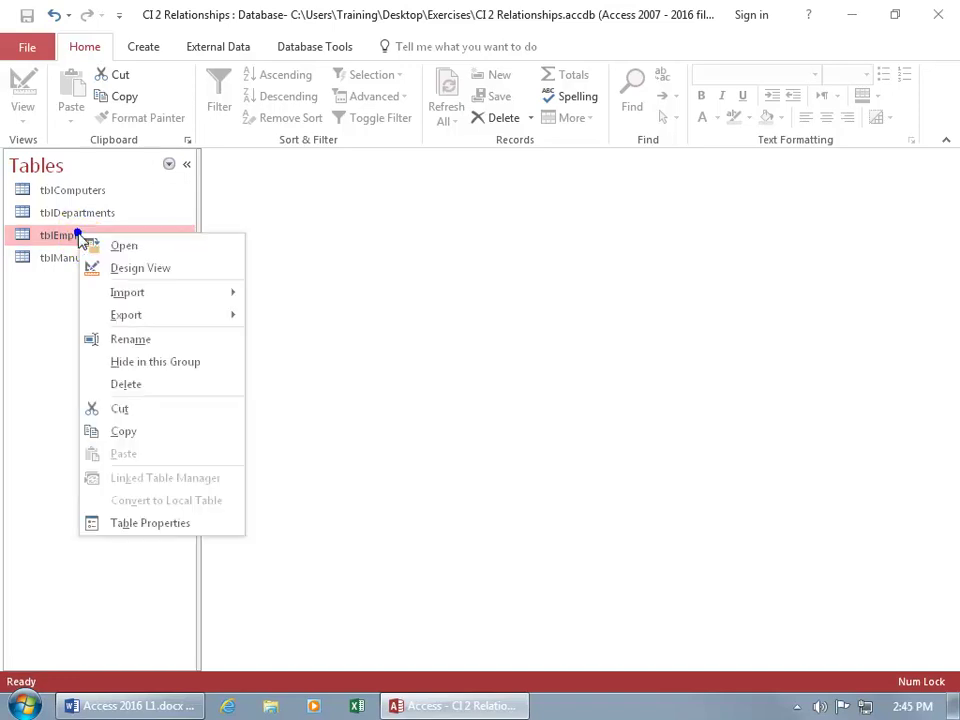
{"action": "left_click", "coordinate": [140, 440]}
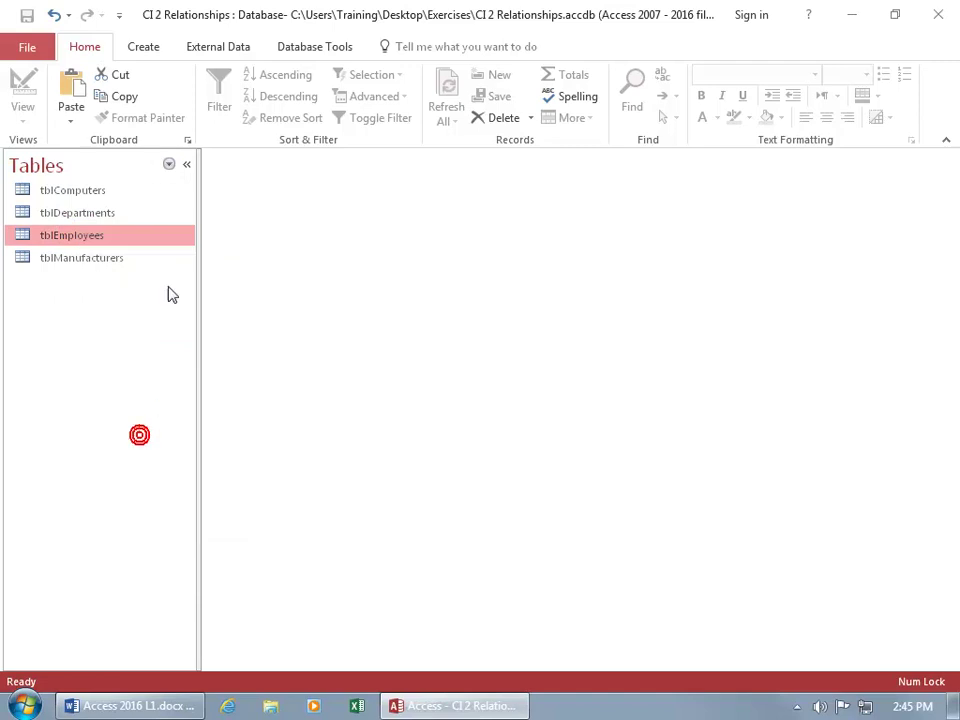
{"action": "left_click", "coordinate": [80, 100]}
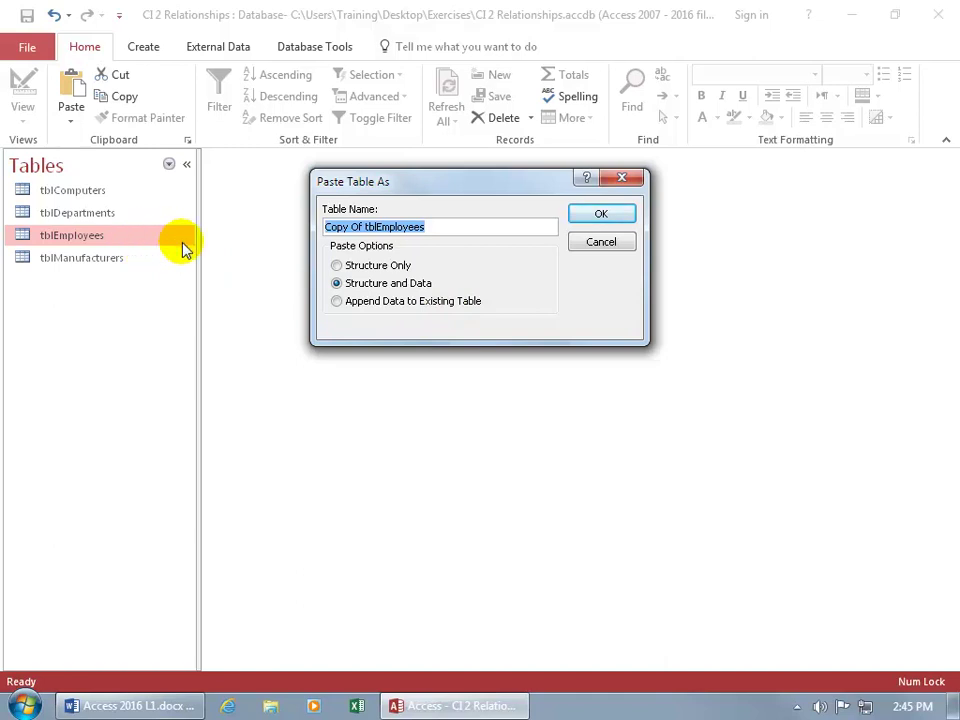
{"action": "left_click", "coordinate": [591, 243]}
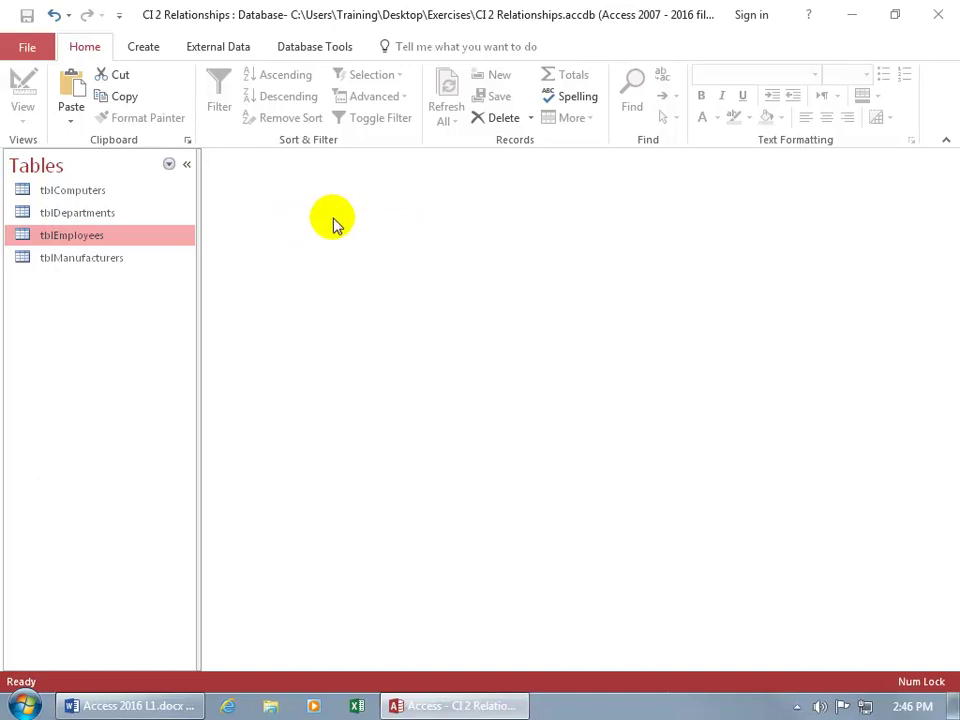
- Minimize Access and open Books.accdb from the Exercises folder
{"action": "left_click", "coordinate": [851, 14]}
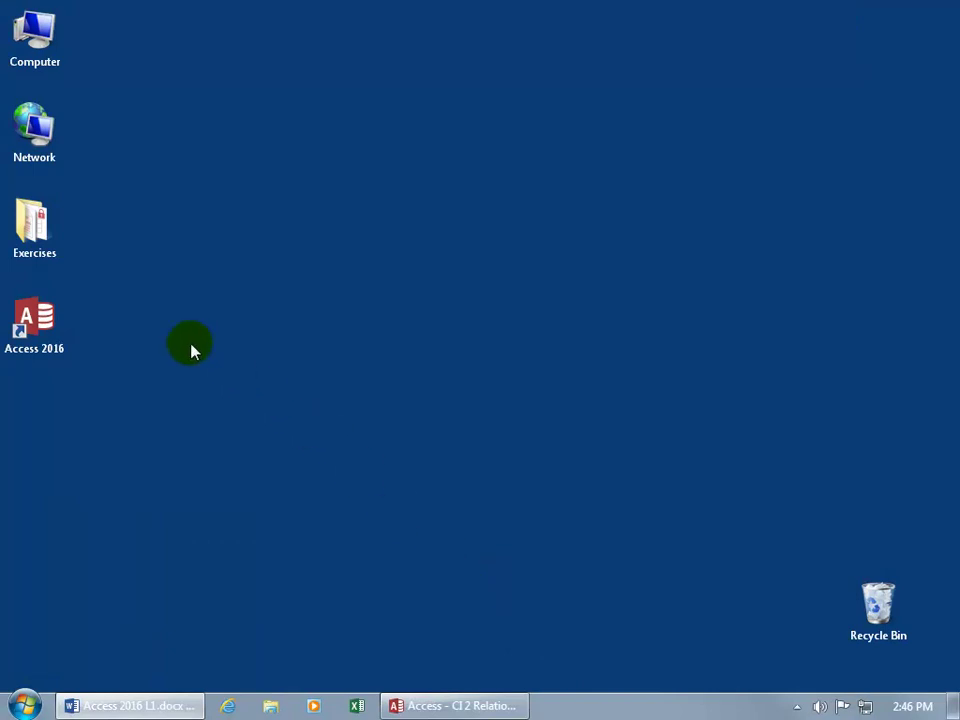
{"action": "left_click", "coordinate": [33, 235]}
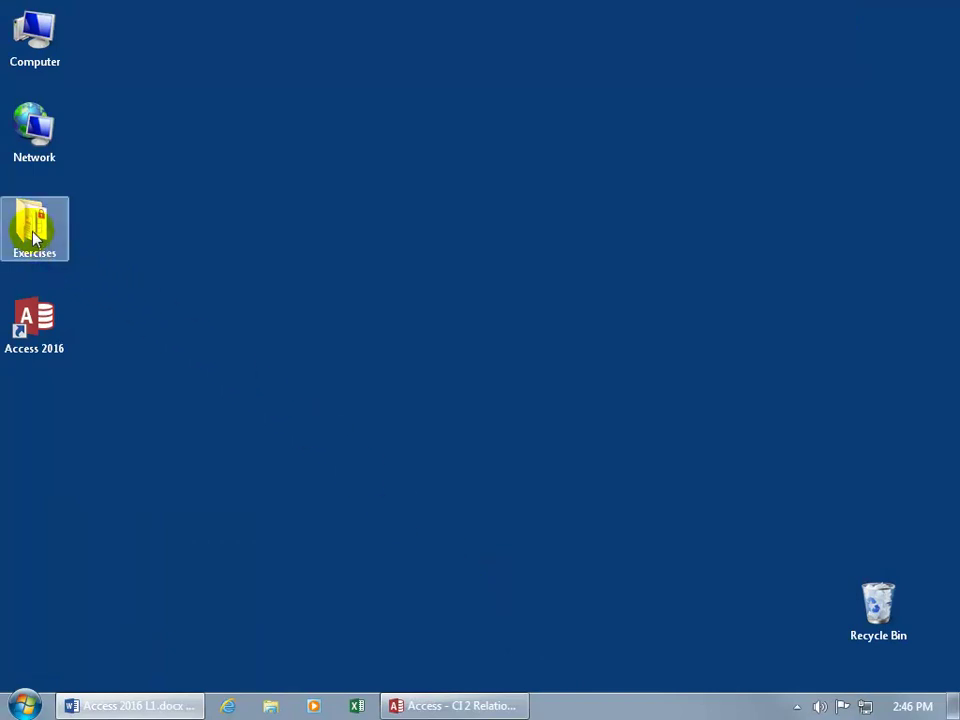
{"action": "double_click", "coordinate": [33, 235]}
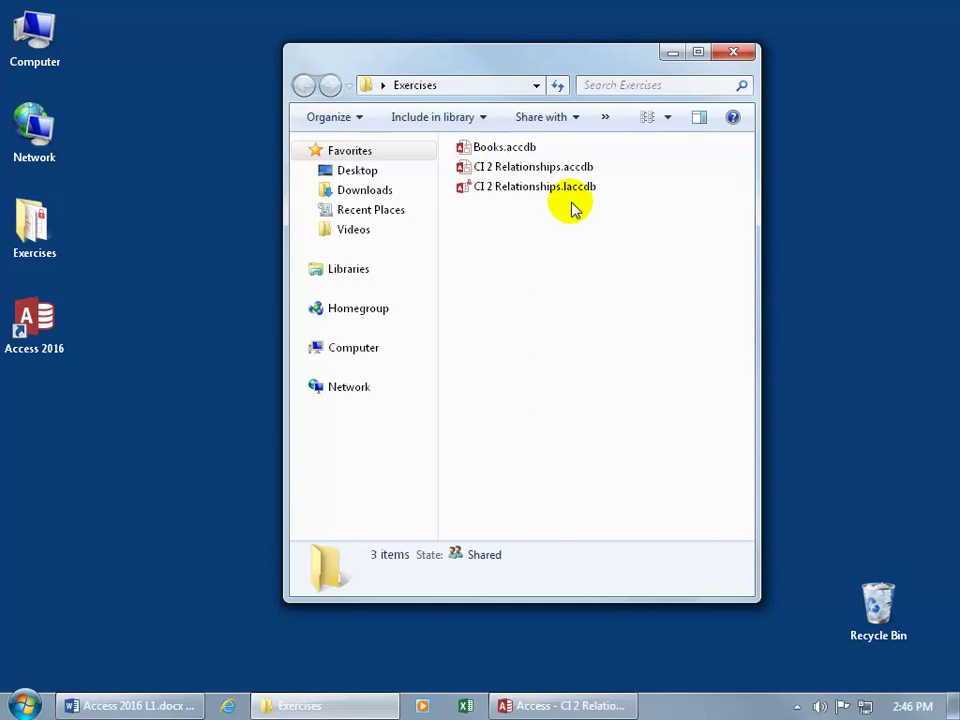
{"action": "mouse_move", "coordinate": [558, 198]}
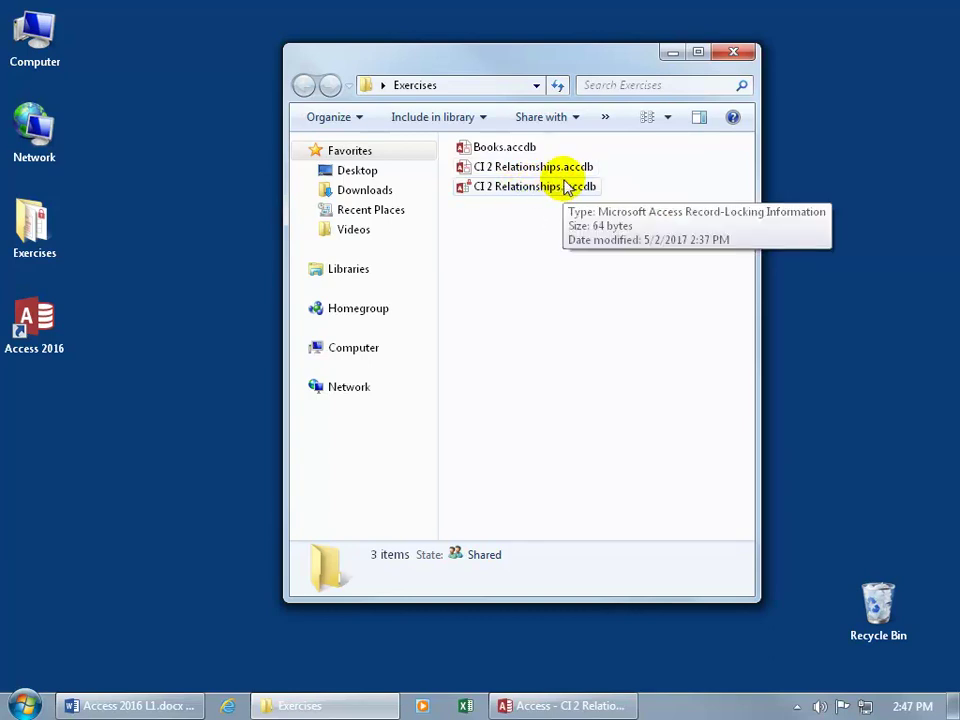
{"action": "mouse_move", "coordinate": [497, 157]}
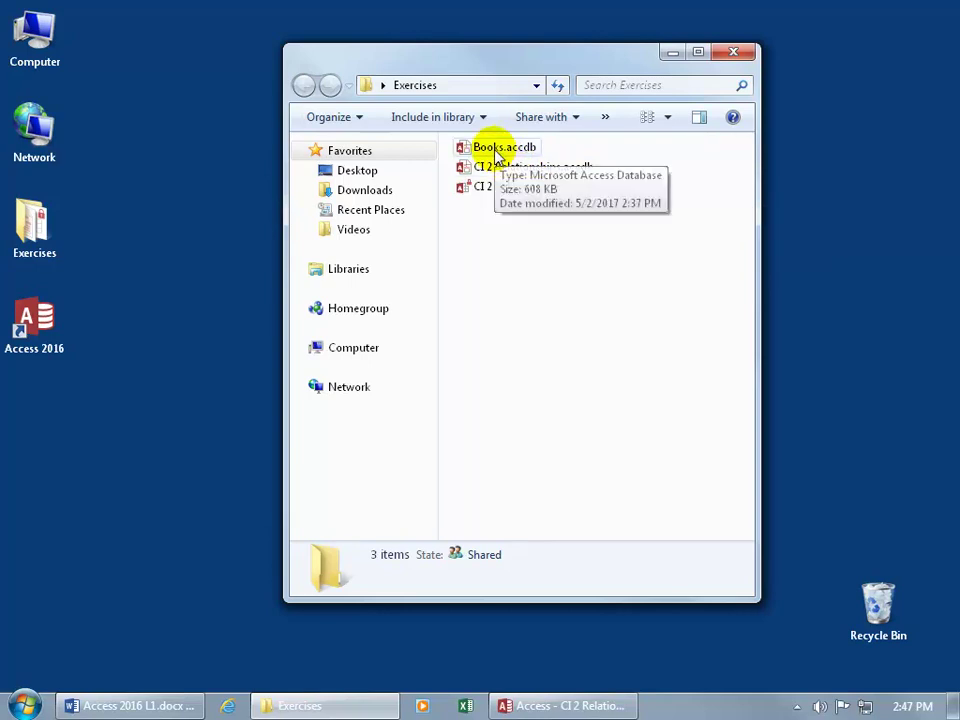
{"action": "double_click", "coordinate": [497, 157]}
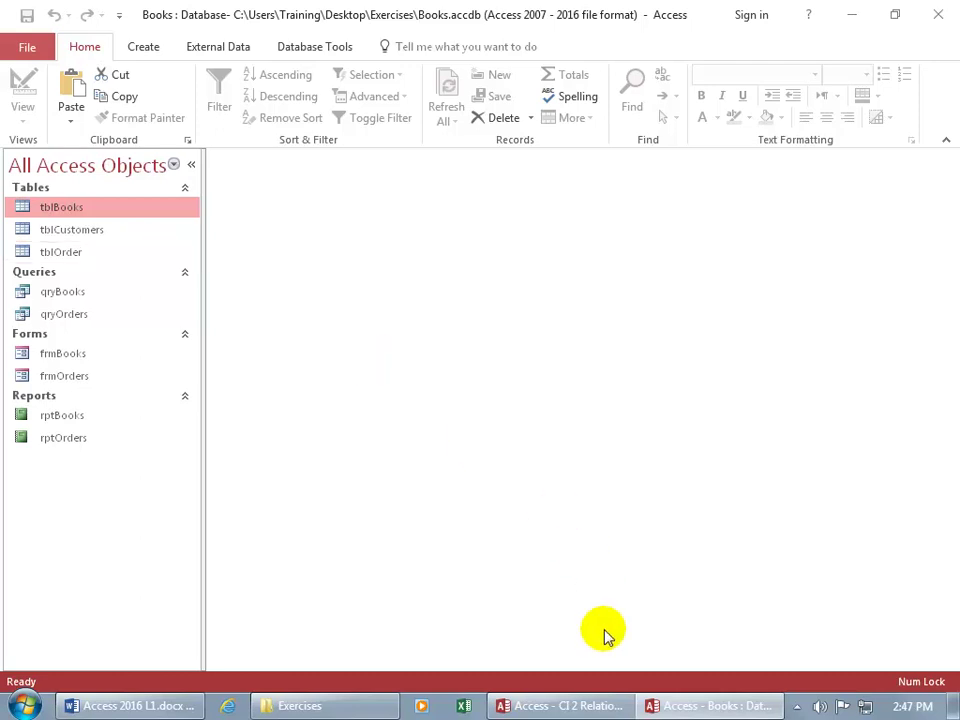
- Back in CI 2 Relationships, export tblEmployees to an Access database
{"action": "left_click", "coordinate": [591, 707]}
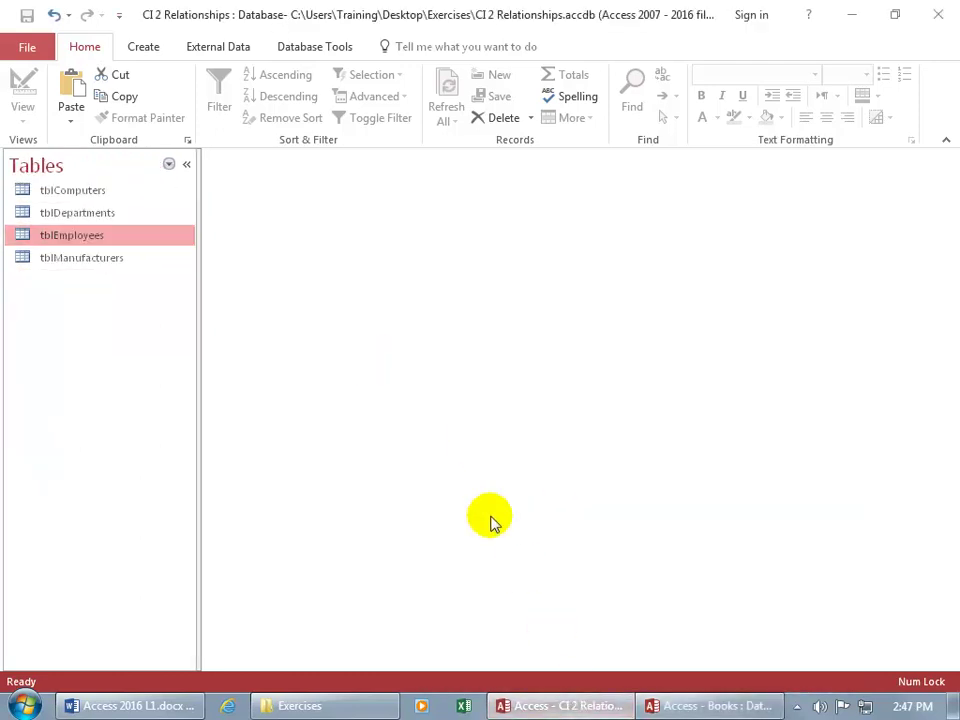
{"action": "right_click", "coordinate": [81, 242]}
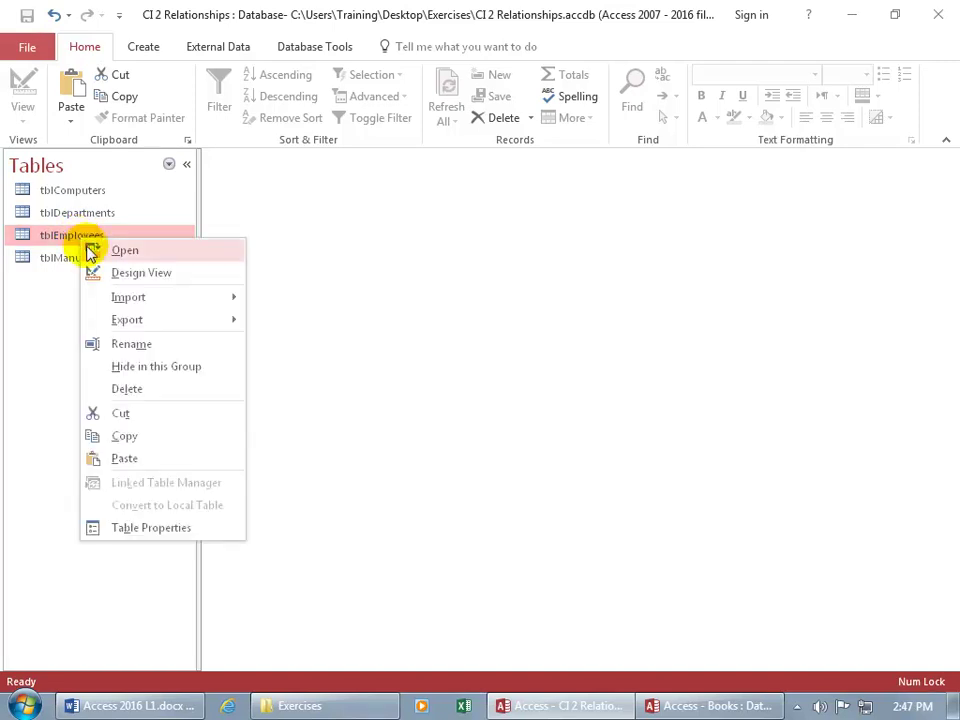
{"action": "mouse_move", "coordinate": [128, 330]}
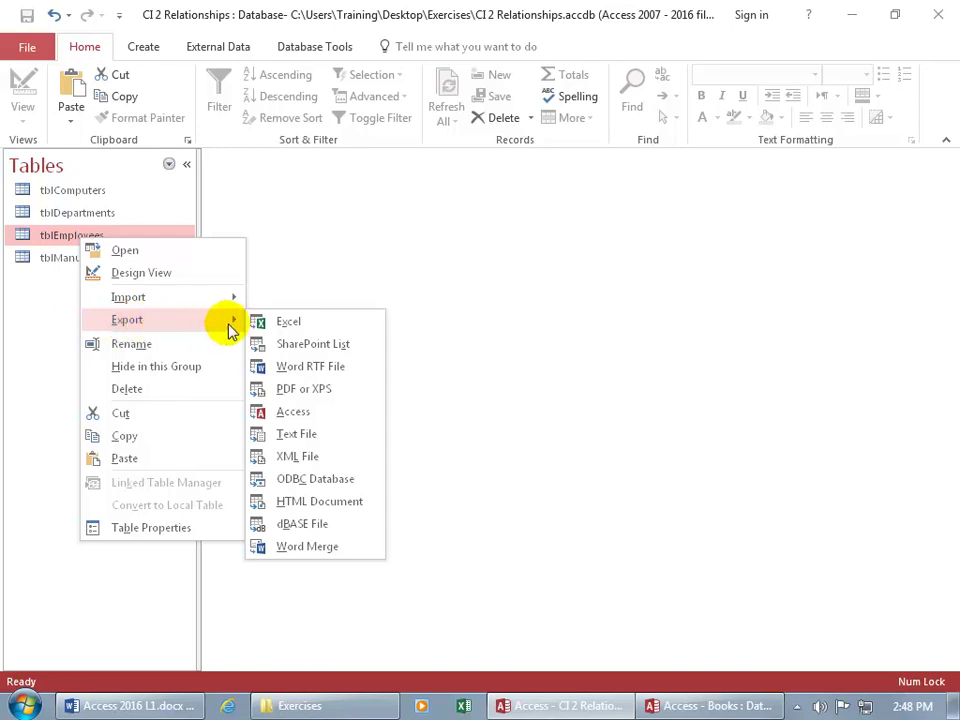
{"action": "left_click", "coordinate": [305, 415]}
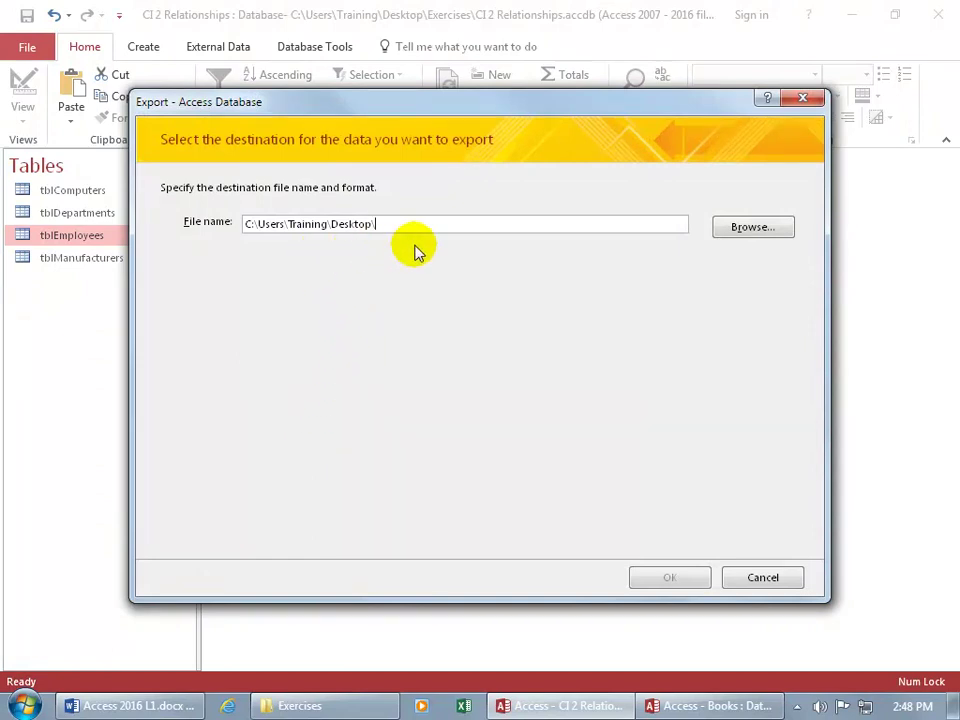
- Choose Books.accdb in the Desktop's Exercises folder as the export destination file
{"action": "left_click", "coordinate": [755, 233]}
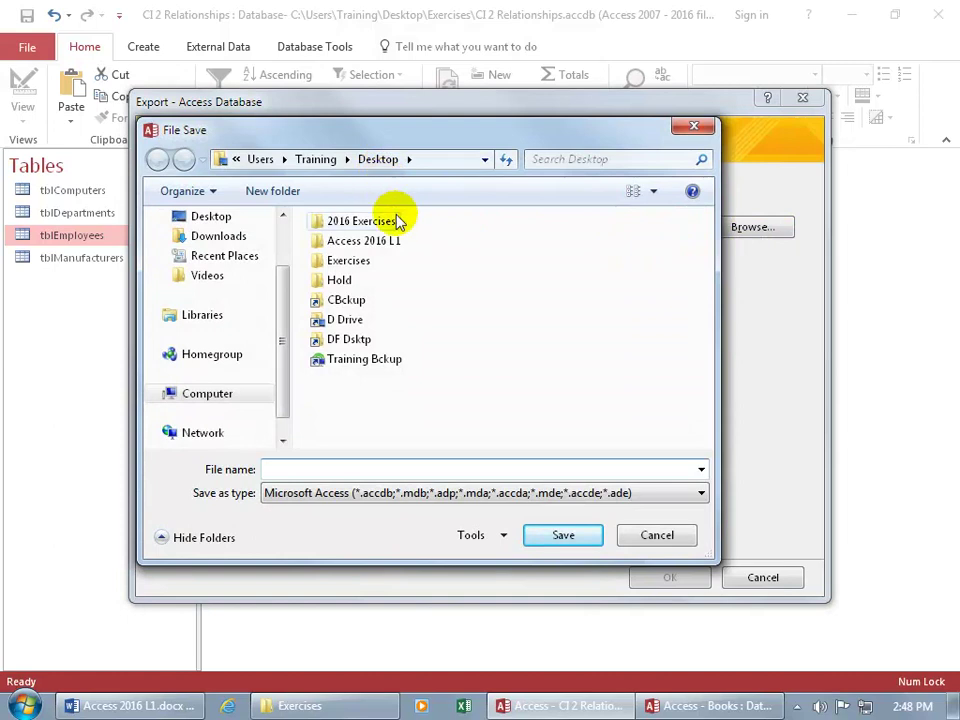
{"action": "double_click", "coordinate": [338, 263]}
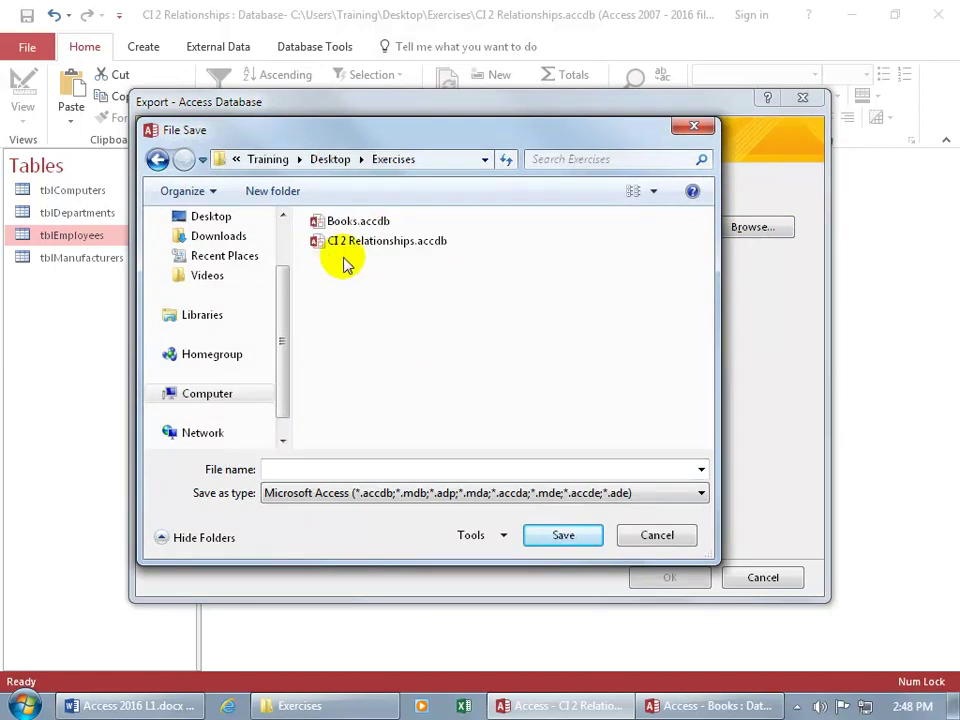
{"action": "double_click", "coordinate": [360, 223]}
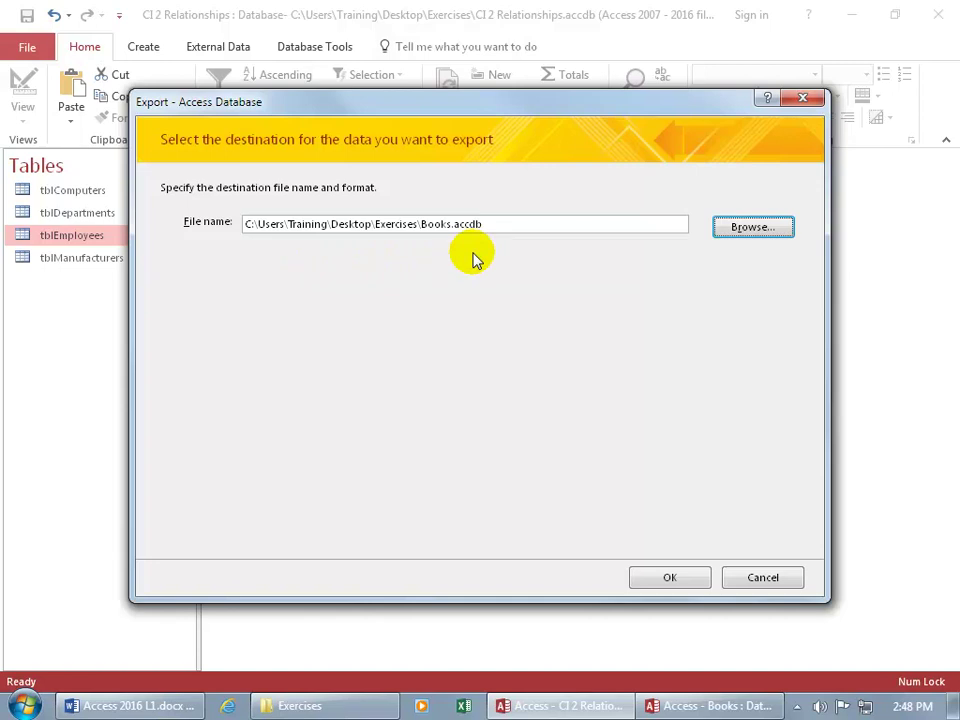
- Export tblEmployees to Books.accdb as Definition Only, without saving the export steps
{"action": "left_click", "coordinate": [667, 575]}
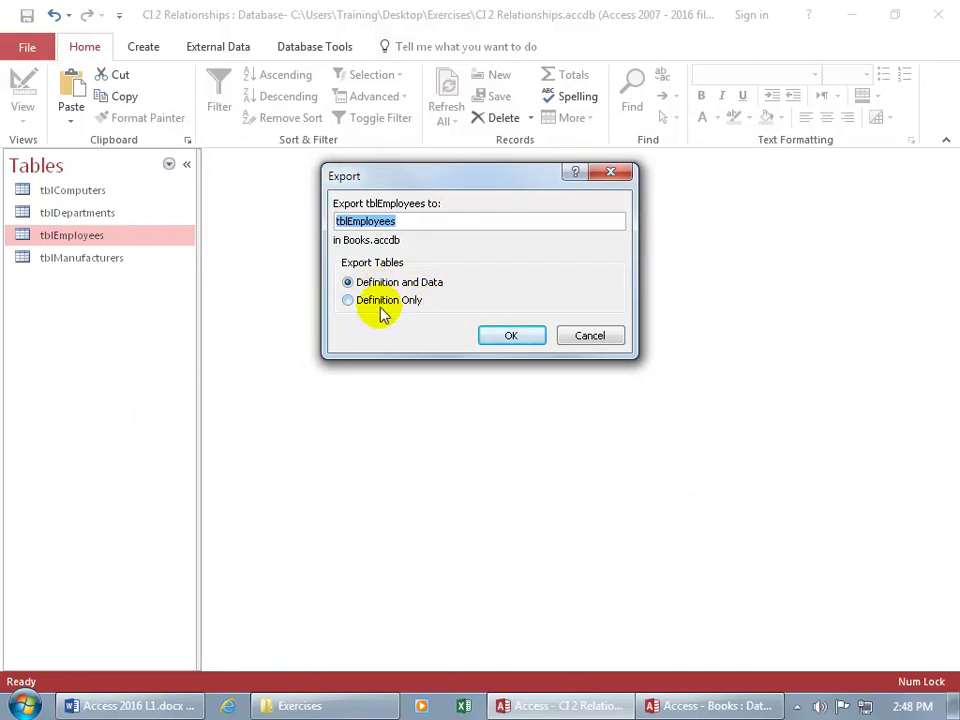
{"action": "left_click", "coordinate": [376, 305]}
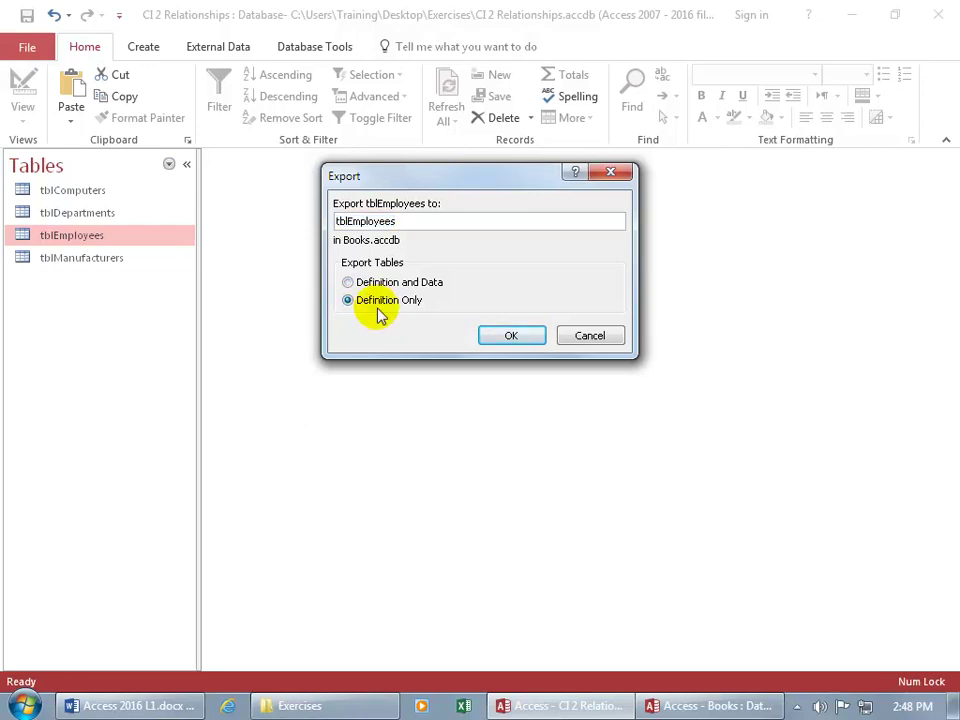
{"action": "left_click", "coordinate": [505, 337]}
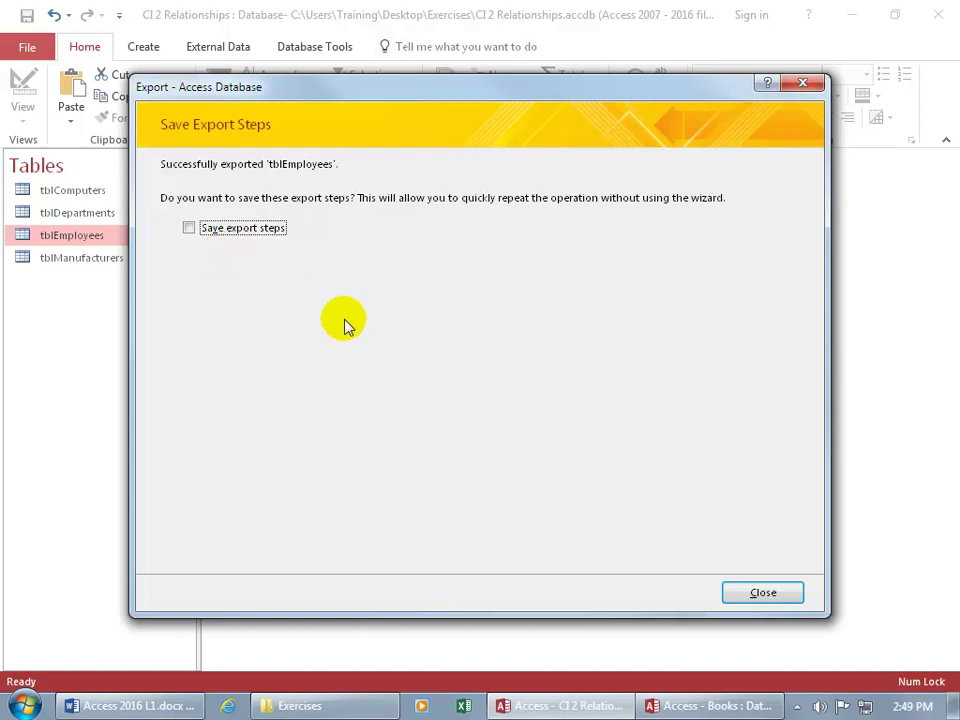
{"action": "left_click", "coordinate": [742, 595]}
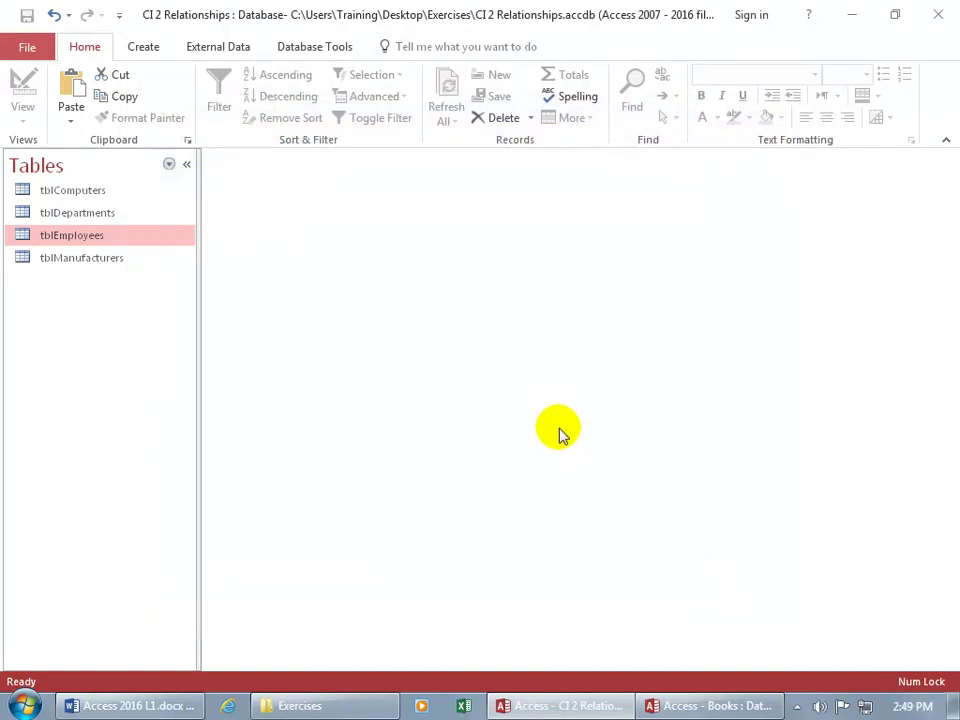
- In the Books database, open the empty exported tblEmployees table in Datasheet view
{"action": "left_click", "coordinate": [703, 706]}
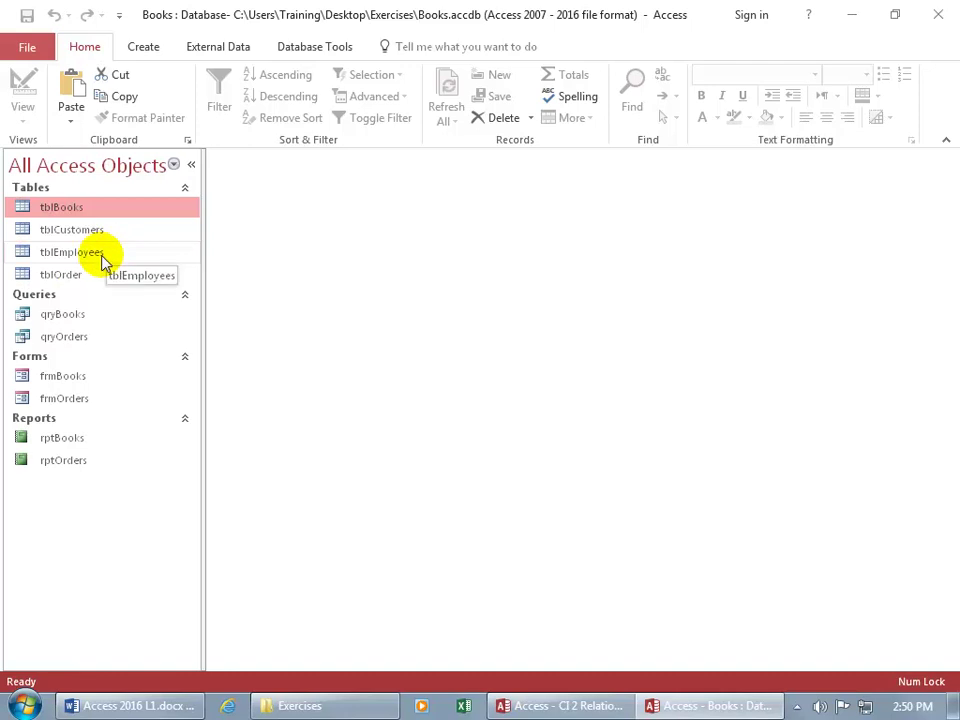
{"action": "double_click", "coordinate": [102, 257]}
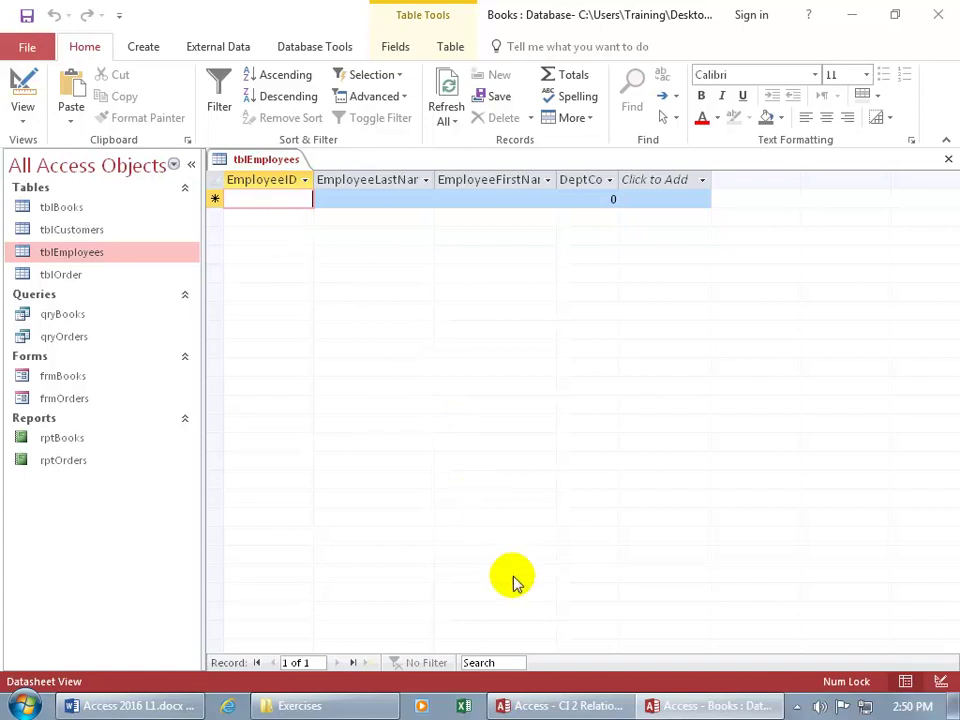
- Copy the tblEmployees table from the CI 2 Relationships database
{"action": "left_click", "coordinate": [556, 705]}
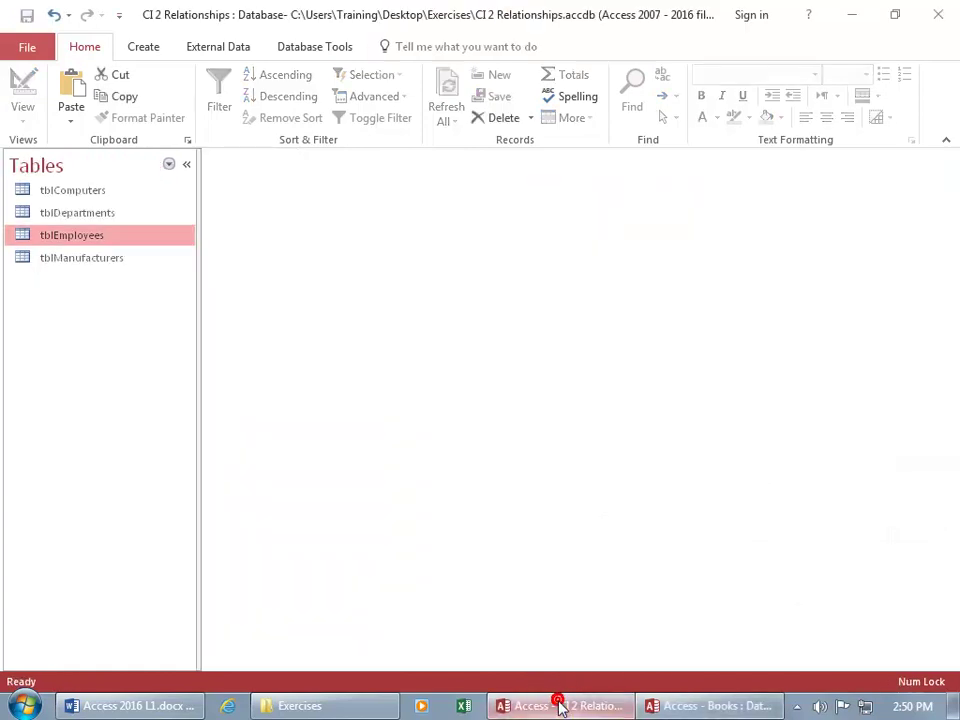
{"action": "right_click", "coordinate": [83, 245]}
{"action": "left_click", "coordinate": [134, 436]}
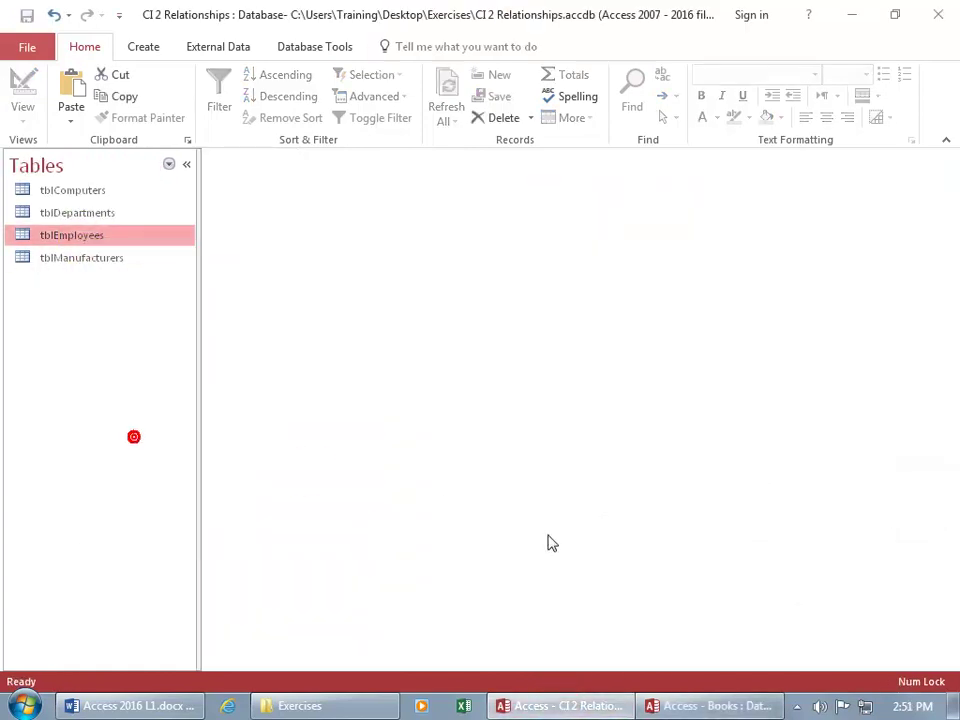
- Paste into Books using Append Data to Existing Table, targeting tblEmployees
{"action": "left_click", "coordinate": [700, 705]}
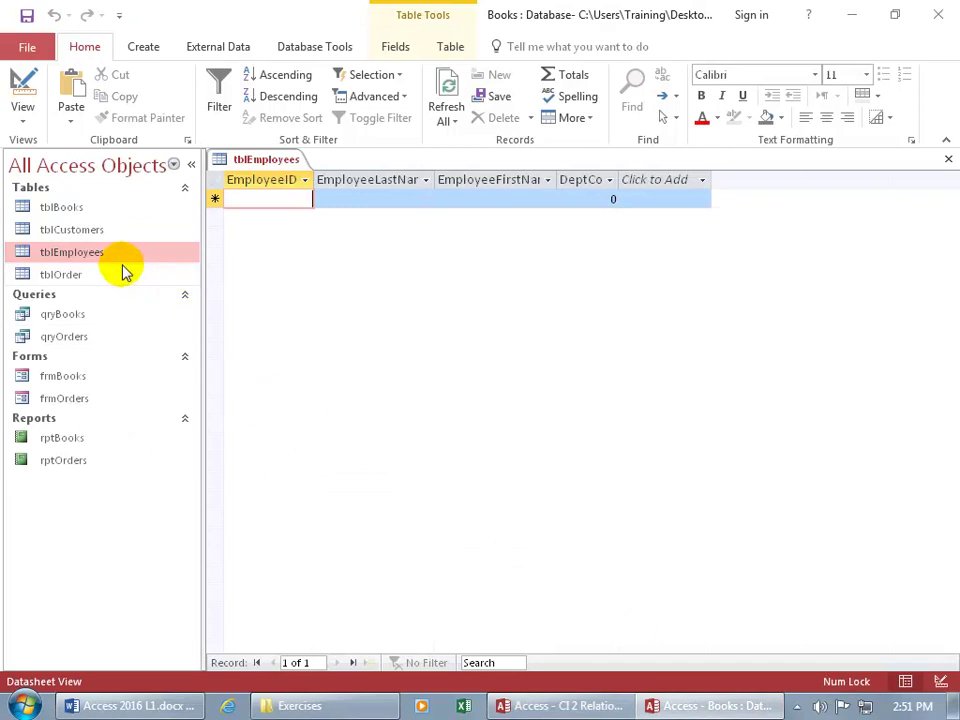
{"action": "right_click", "coordinate": [92, 251]}
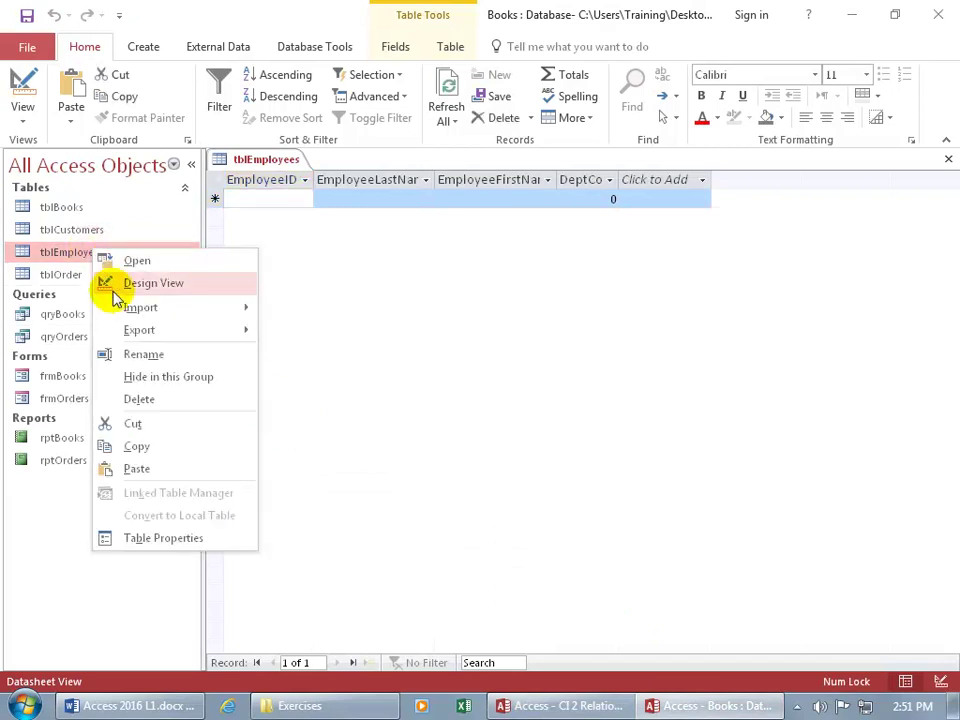
{"action": "left_click", "coordinate": [136, 466]}
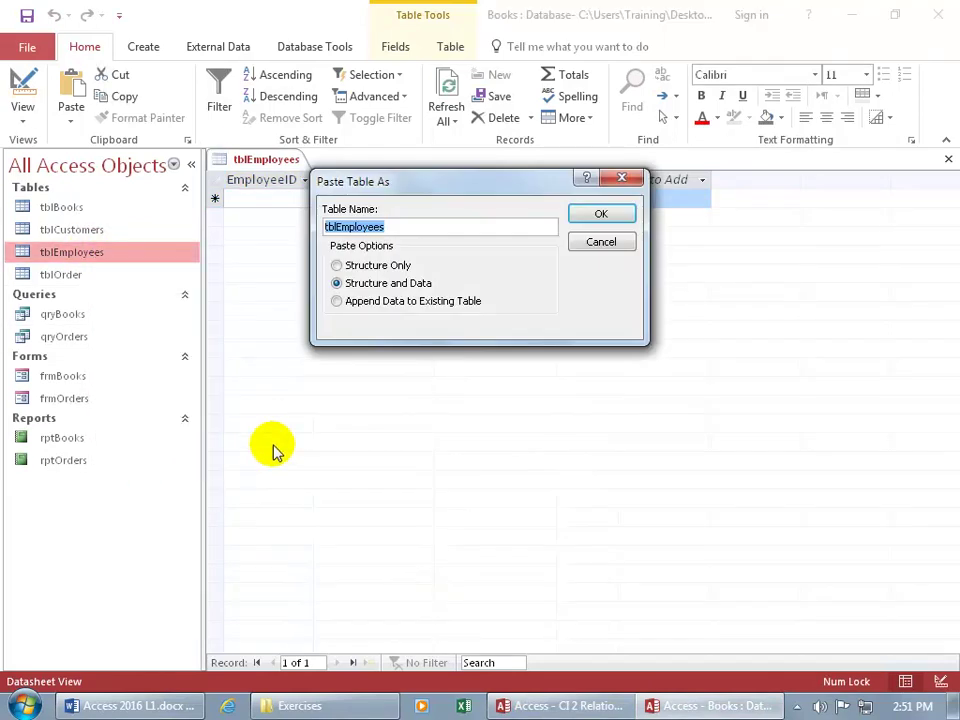
{"action": "left_click_drag", "start_coordinate": [399, 189], "coordinate": [381, 295]}
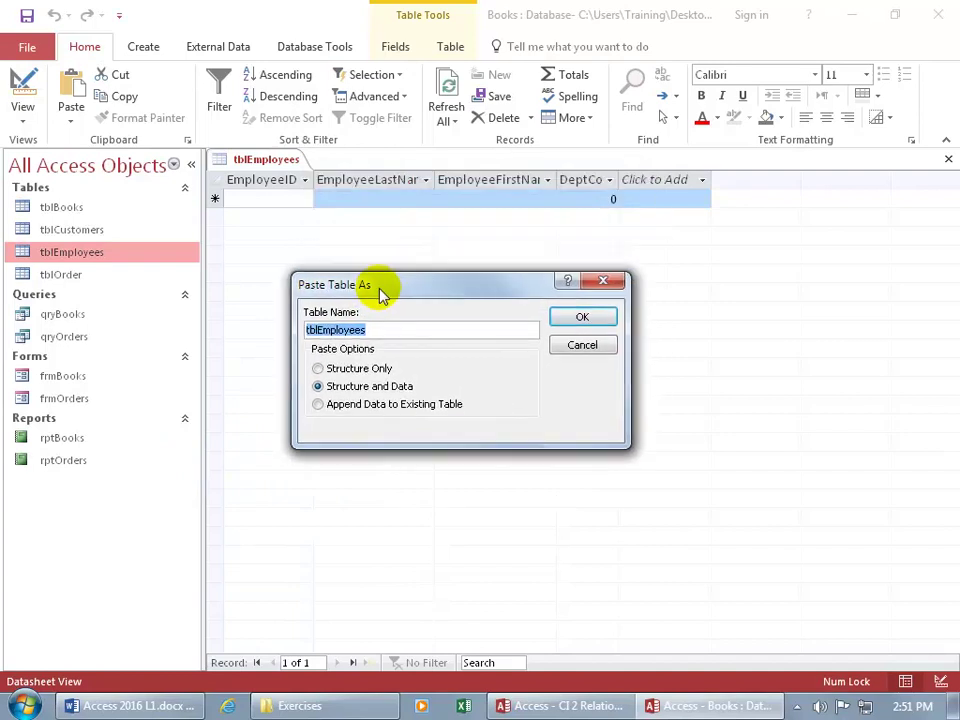
{"action": "left_click", "coordinate": [320, 406]}
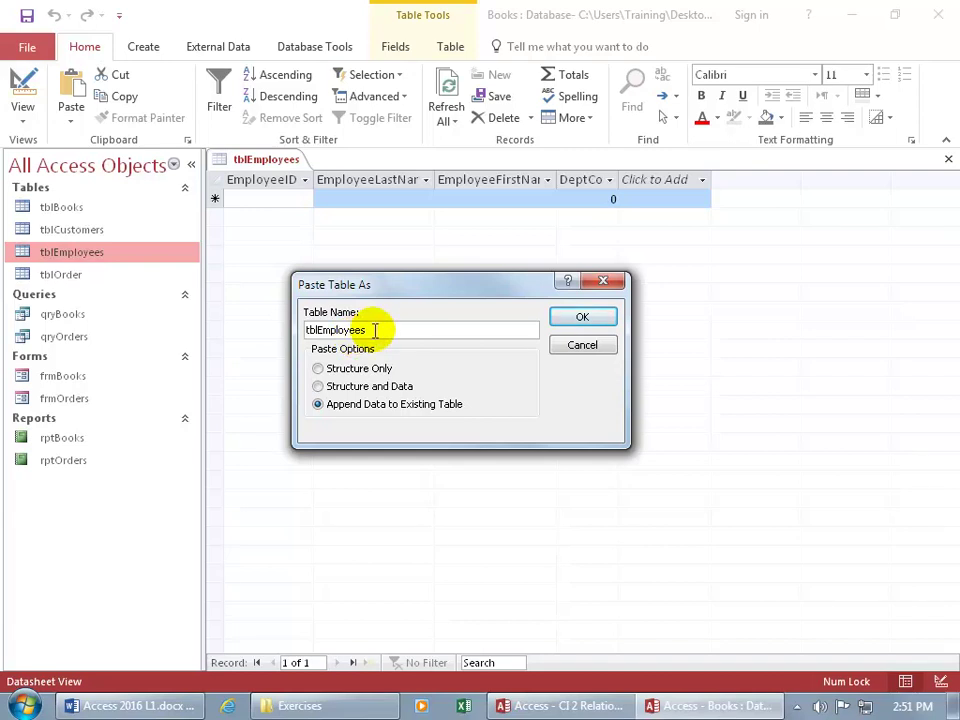
{"action": "left_click", "coordinate": [374, 330]}
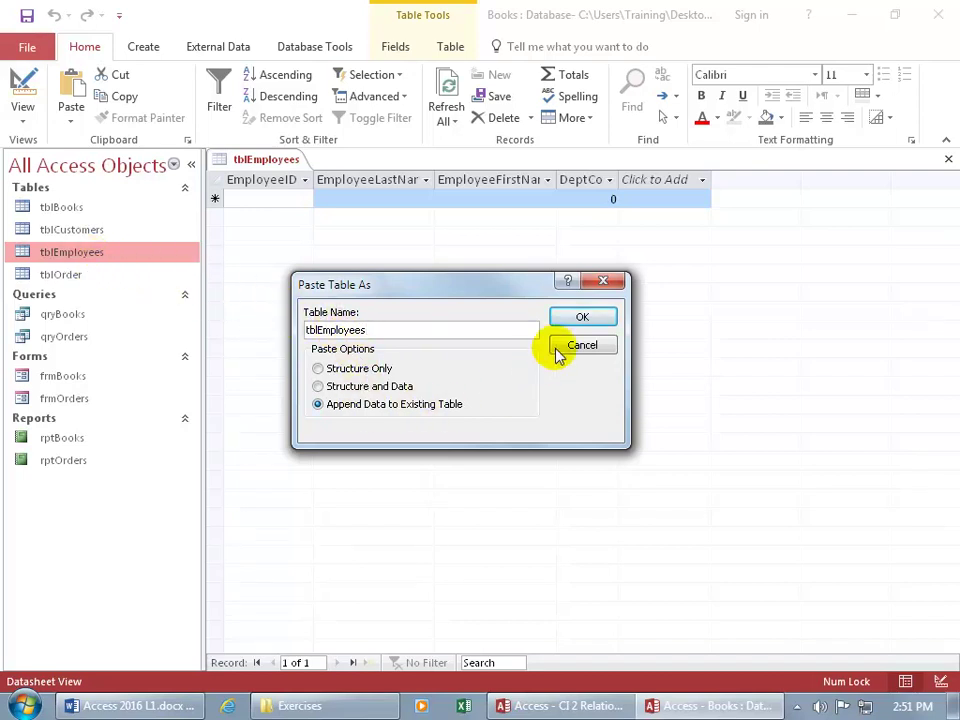
{"action": "left_click", "coordinate": [576, 320]}
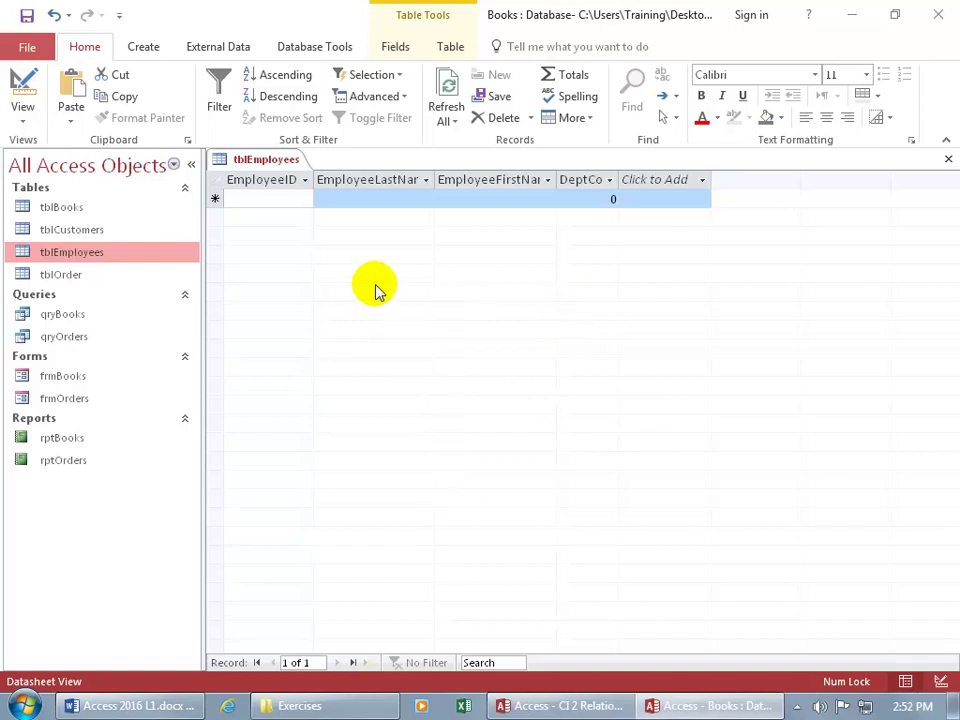
- Refresh All so the Books tblEmployees datasheet shows the 48 appended records
{"action": "left_click", "coordinate": [449, 88]}
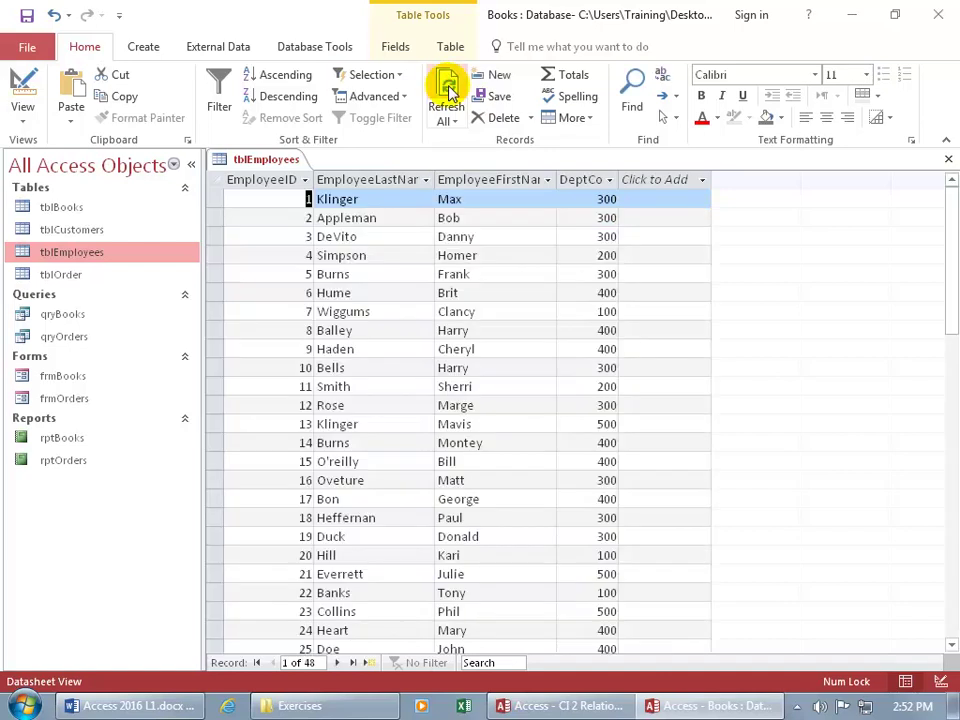